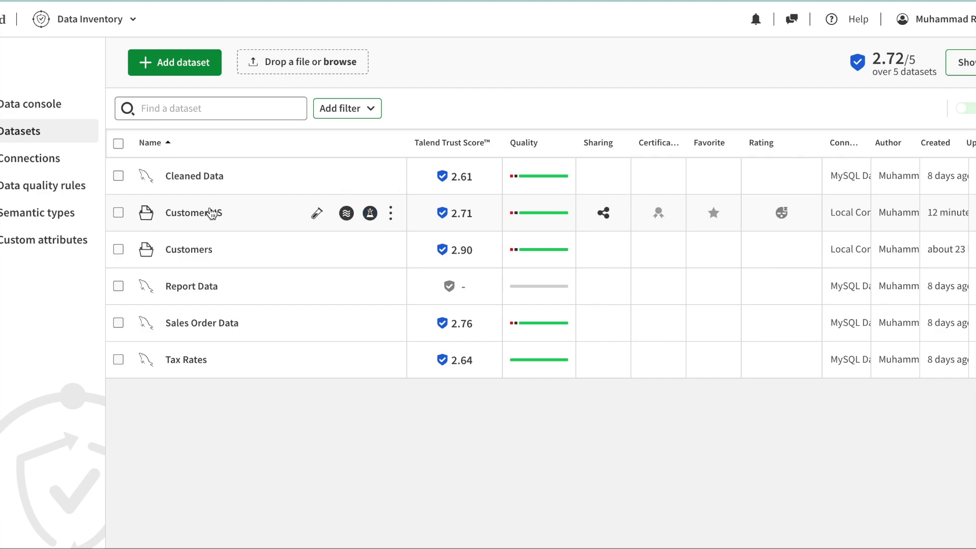
Add a new preparation based on the Customer US dataset.
left_click(370, 214)
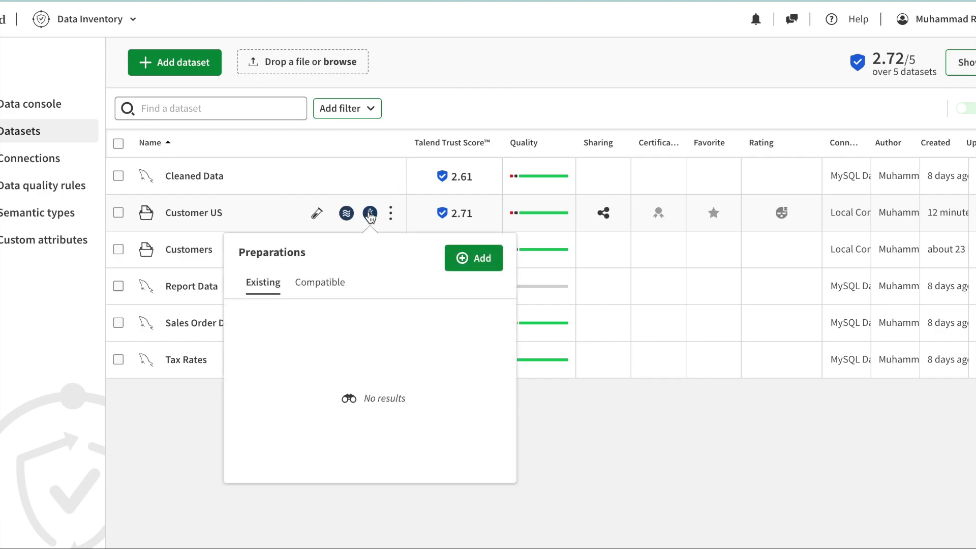
left_click(469, 258)
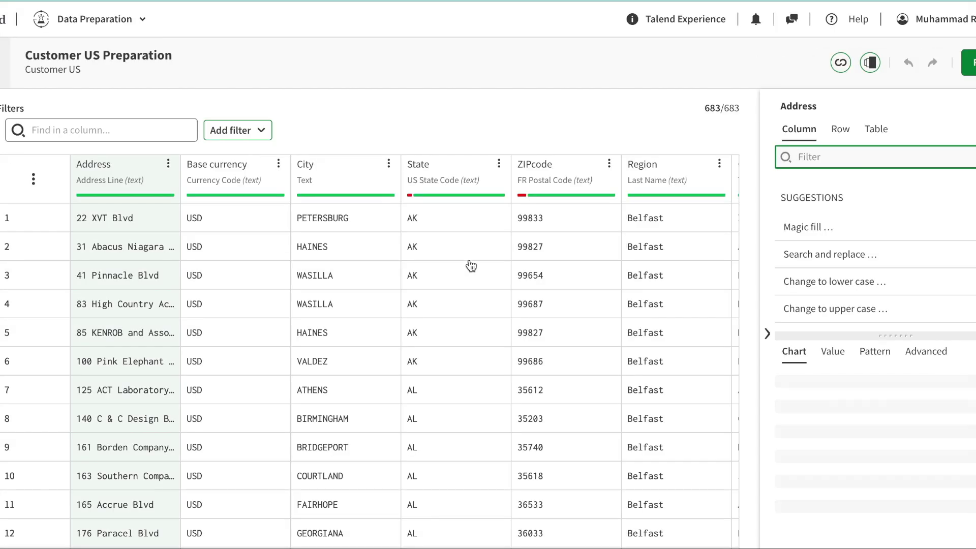
Examine the preparation's data columns, its recipe area and the functions available for columns and rows.
scroll(871, 264, "down", 5)
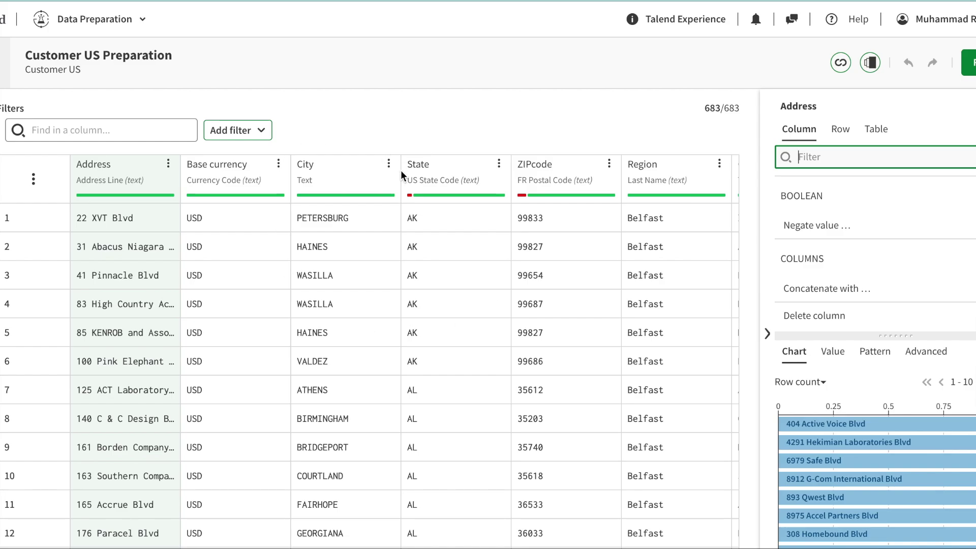
left_click(4, 333)
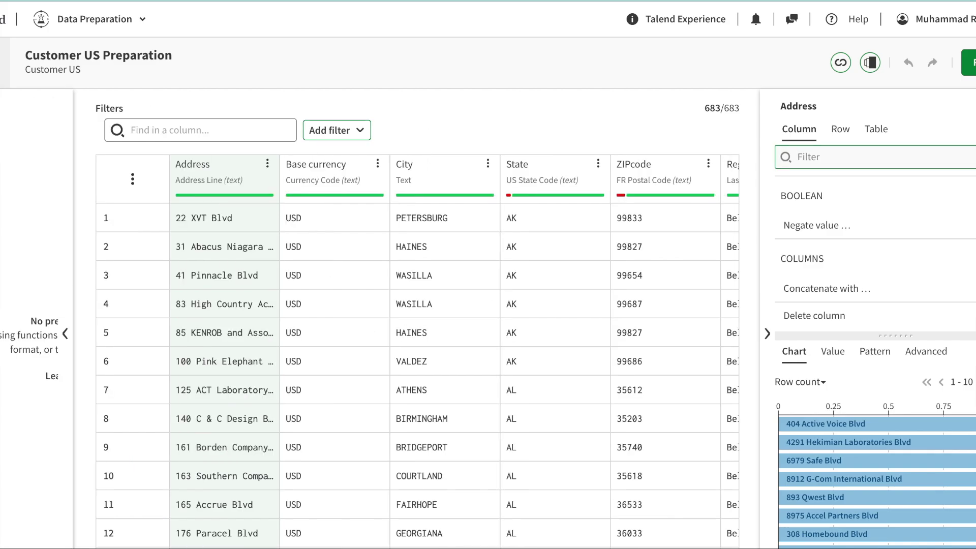
left_click(205, 334)
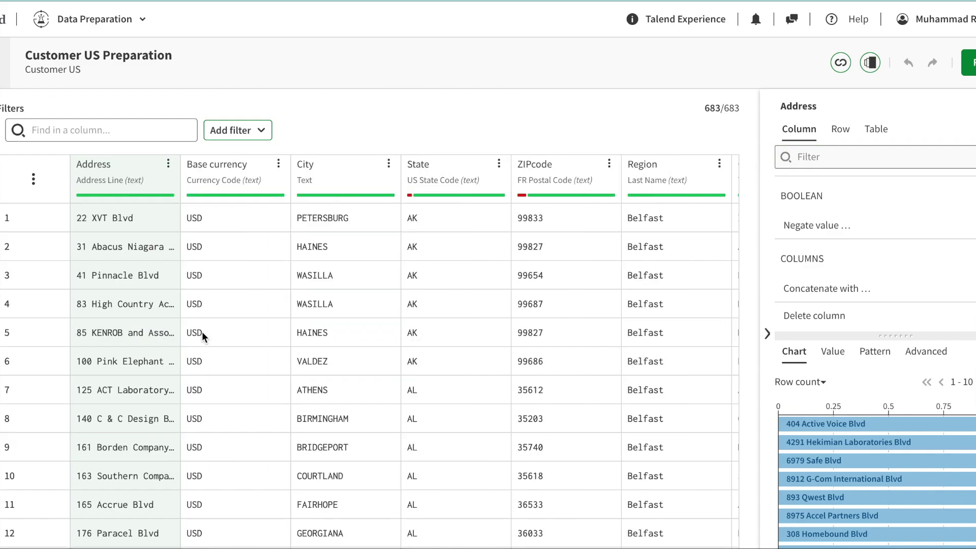
scroll(510, 273, "right", 5)
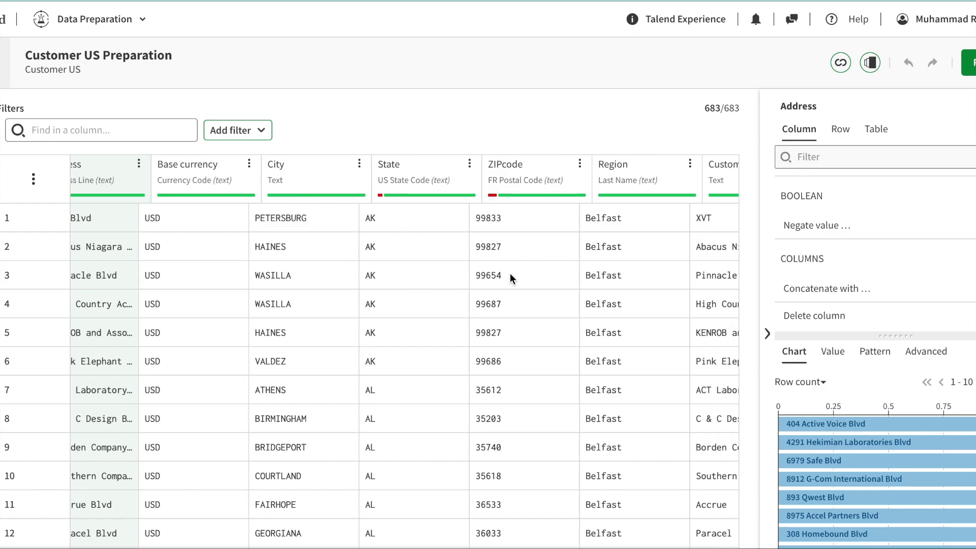
mouse_move(400, 199)
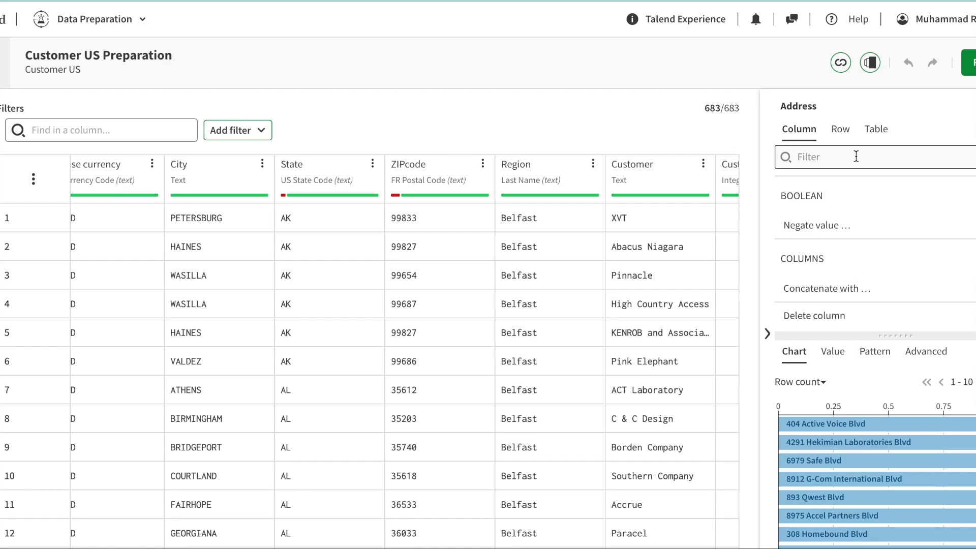
left_click(841, 129)
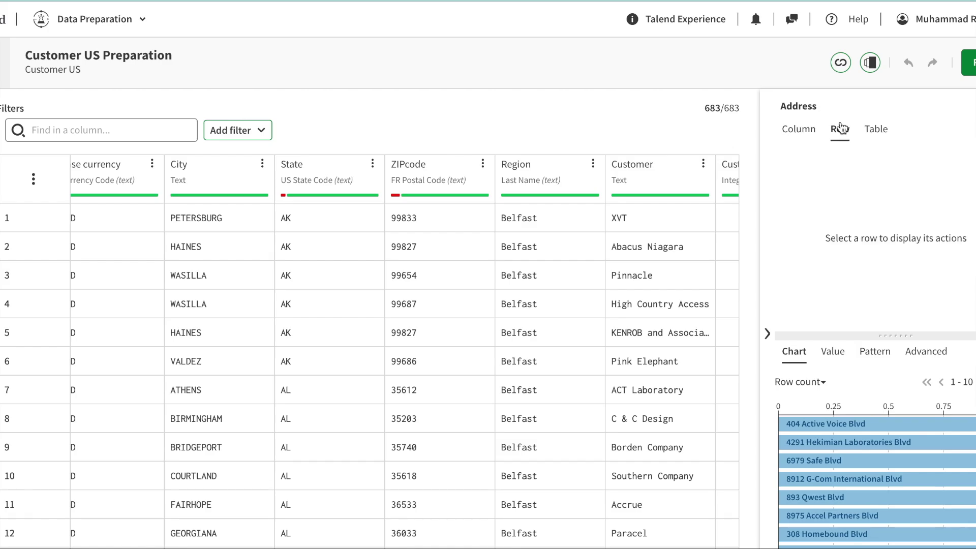
left_click(804, 131)
scroll(834, 257, "down", 2)
scroll(834, 259, "down", 10)
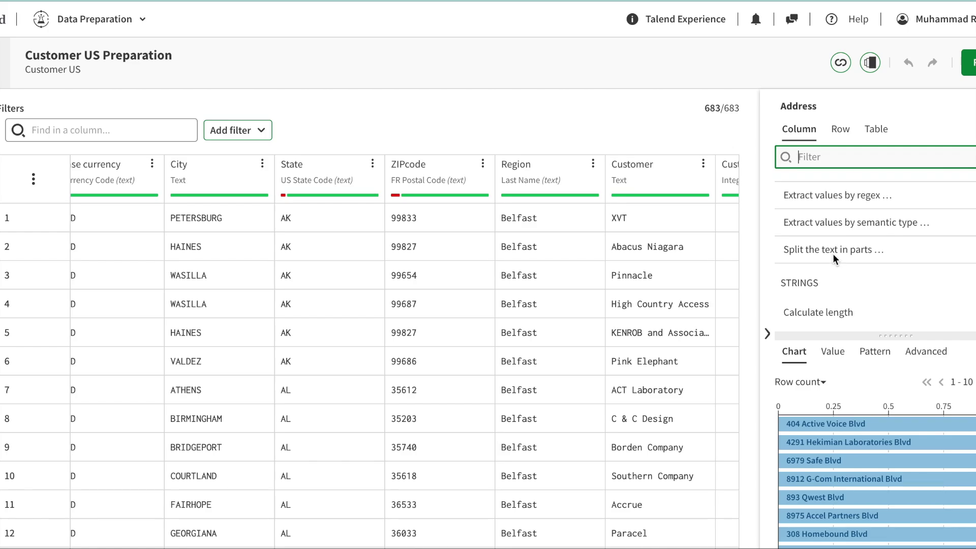
scroll(834, 257, "down", 8)
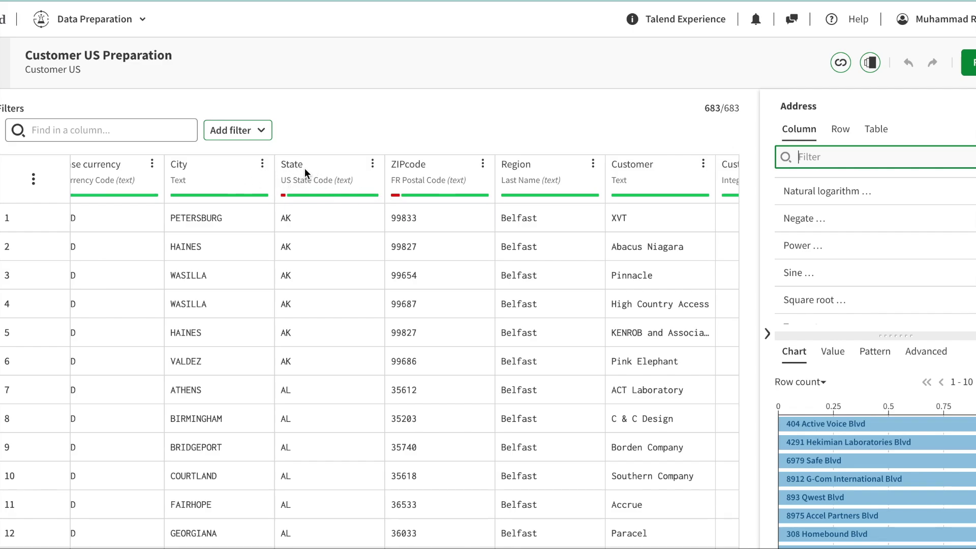
Examine the City column's profile: its chart, value, pattern and advanced views.
left_click(219, 175)
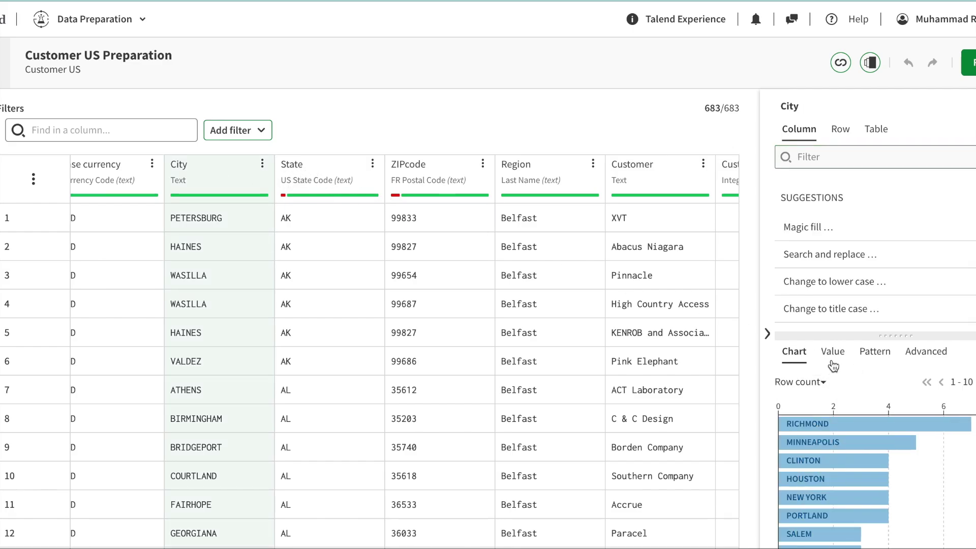
scroll(844, 483, "down", 1)
scroll(844, 483, "up", 1)
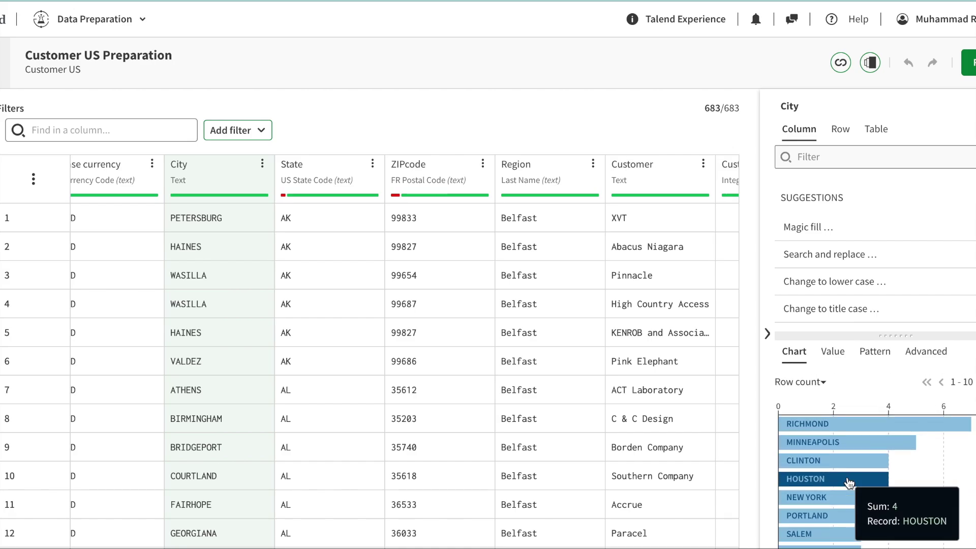
left_click(831, 352)
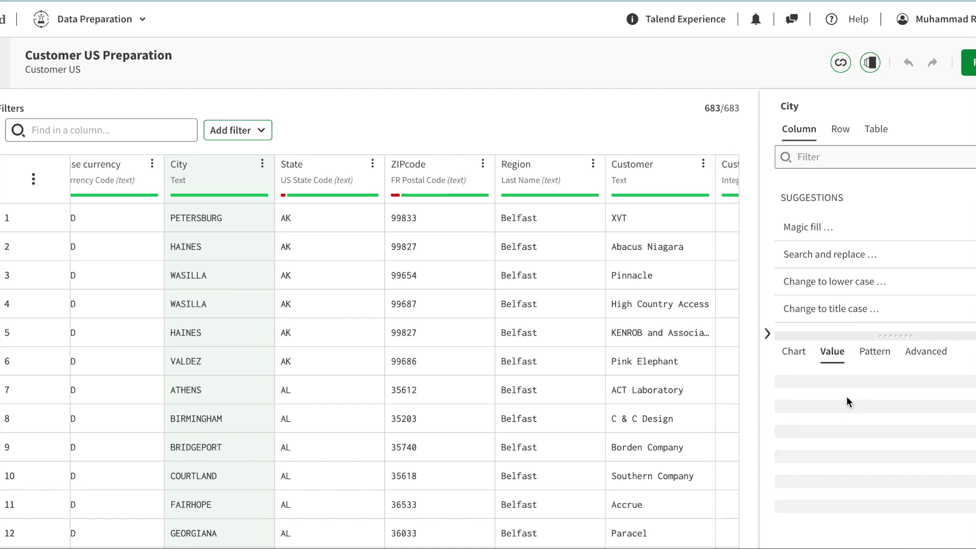
left_click(872, 353)
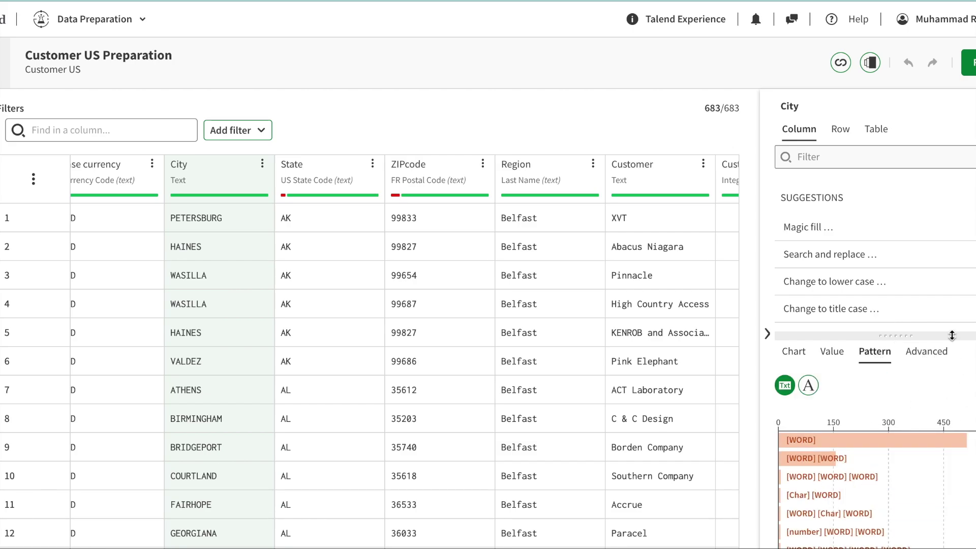
left_click(933, 359)
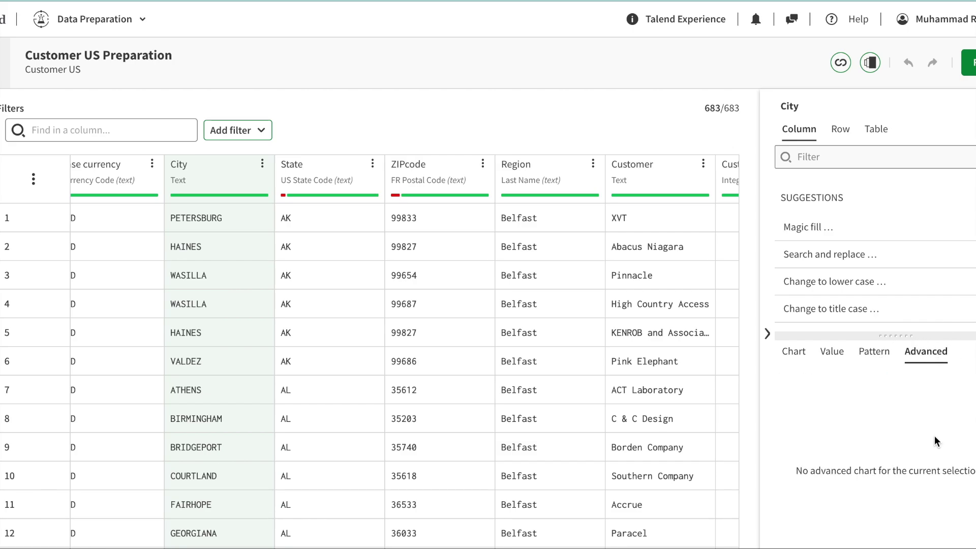
left_click(873, 361)
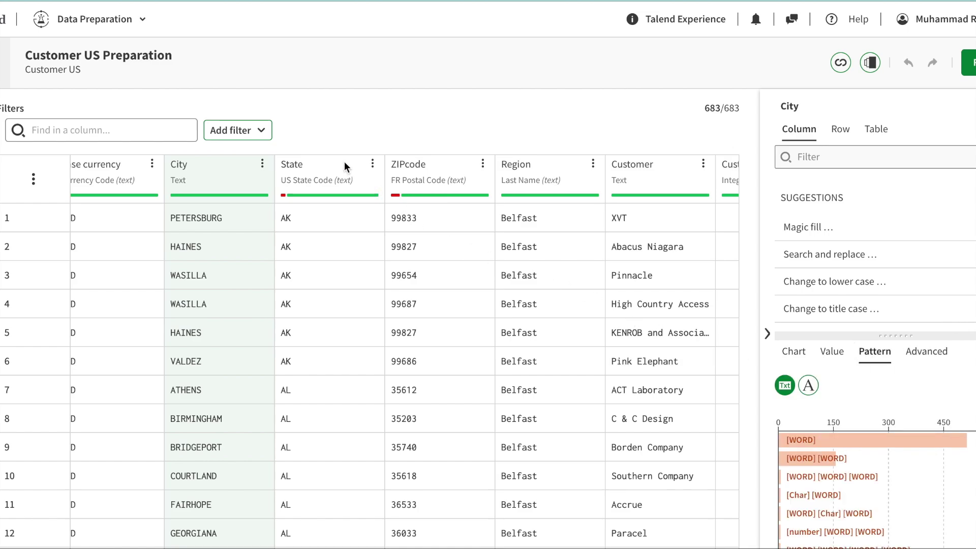
Examine the State column's pattern, its state distribution map and its advanced profile.
left_click(347, 168)
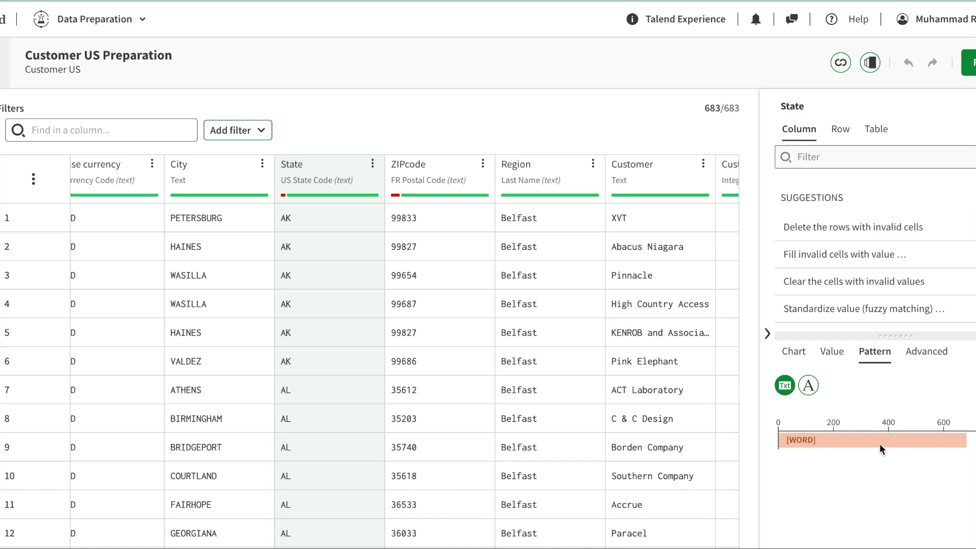
left_click(809, 354)
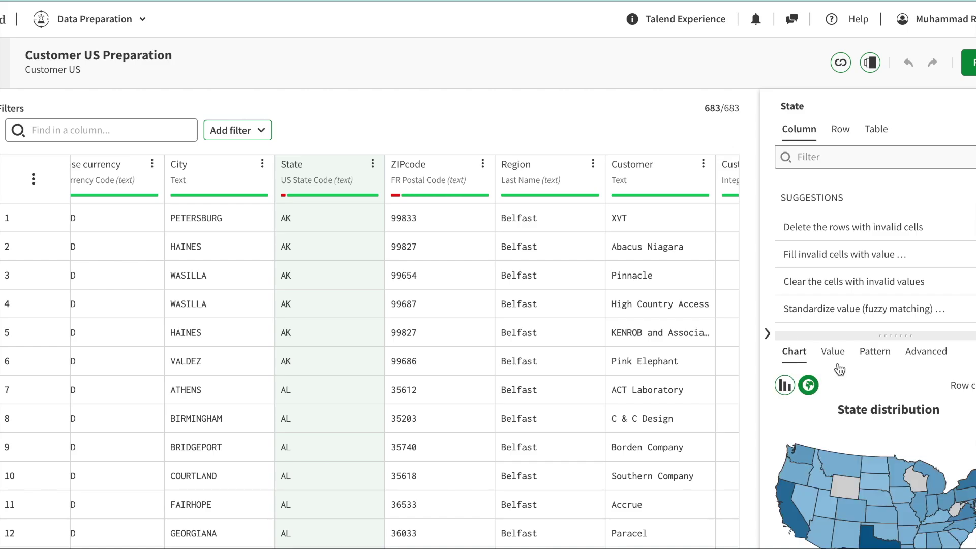
mouse_move(887, 470)
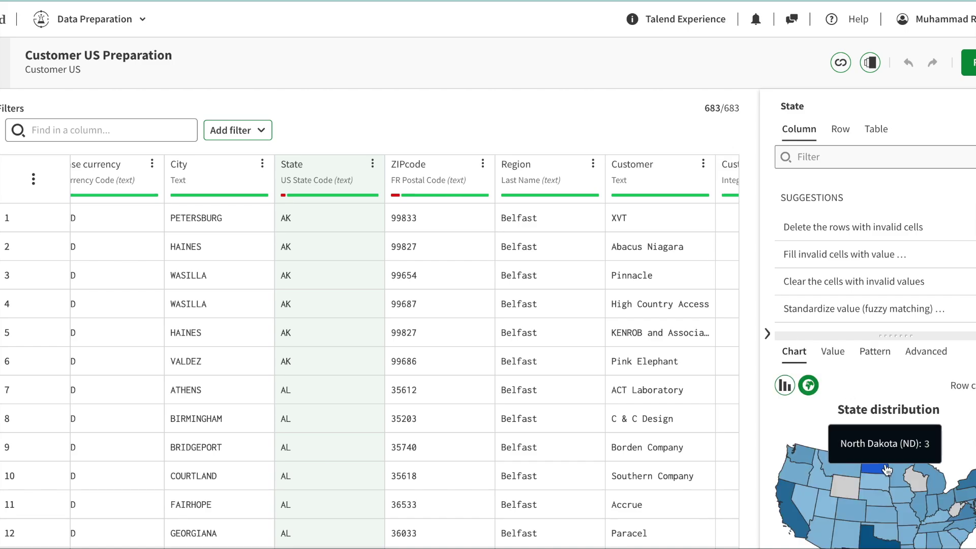
left_click(939, 365)
left_click(793, 354)
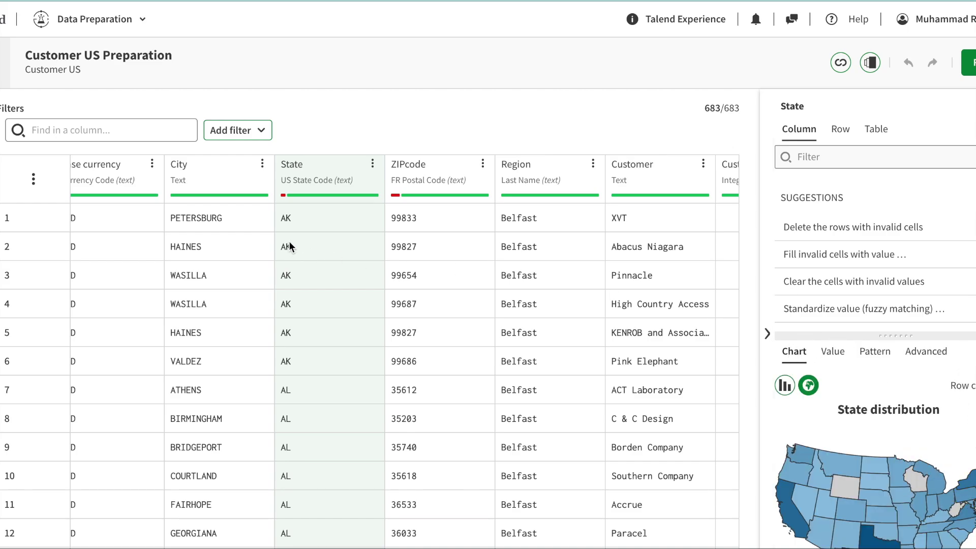
Review the City column's options and change the column's values to title case.
left_click(220, 177)
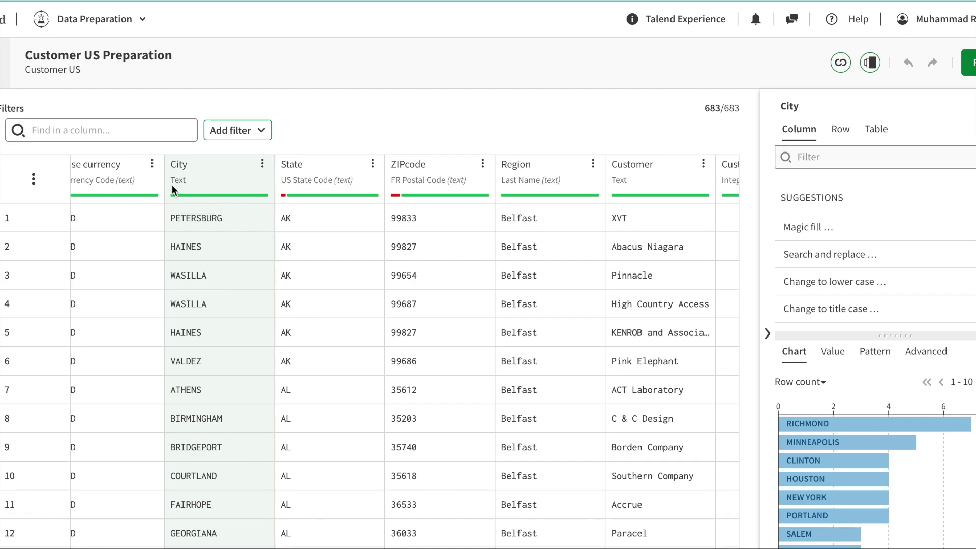
left_click(262, 163)
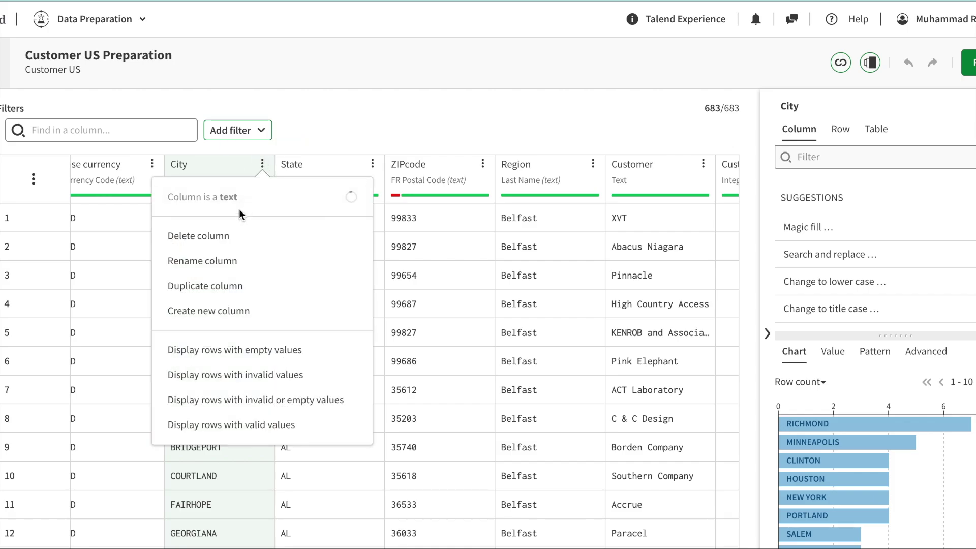
left_click(339, 132)
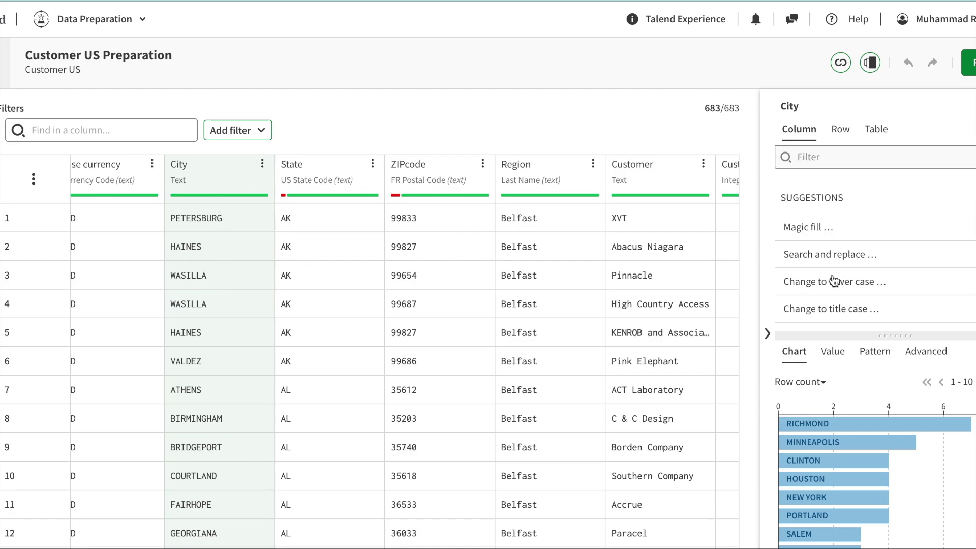
scroll(834, 279, "down", 1)
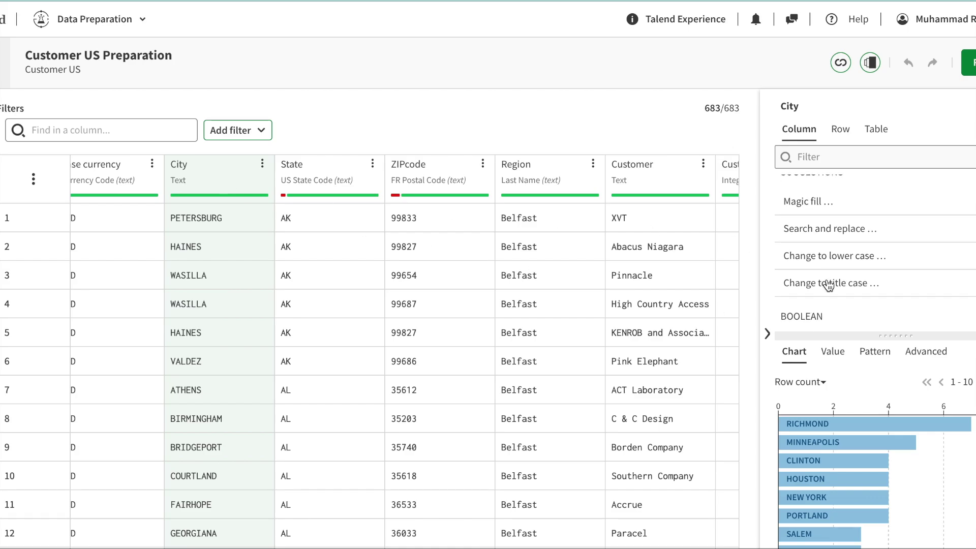
left_click(854, 277)
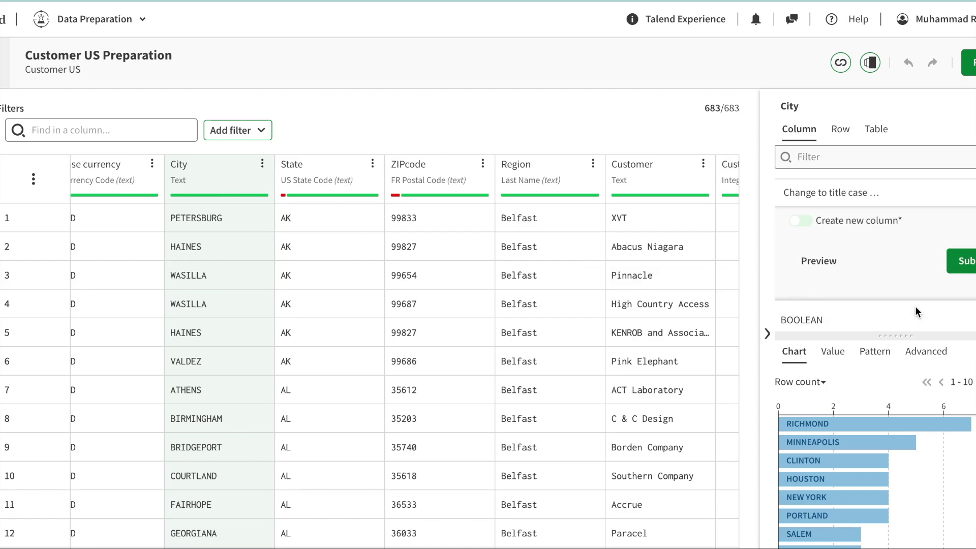
left_click(962, 258)
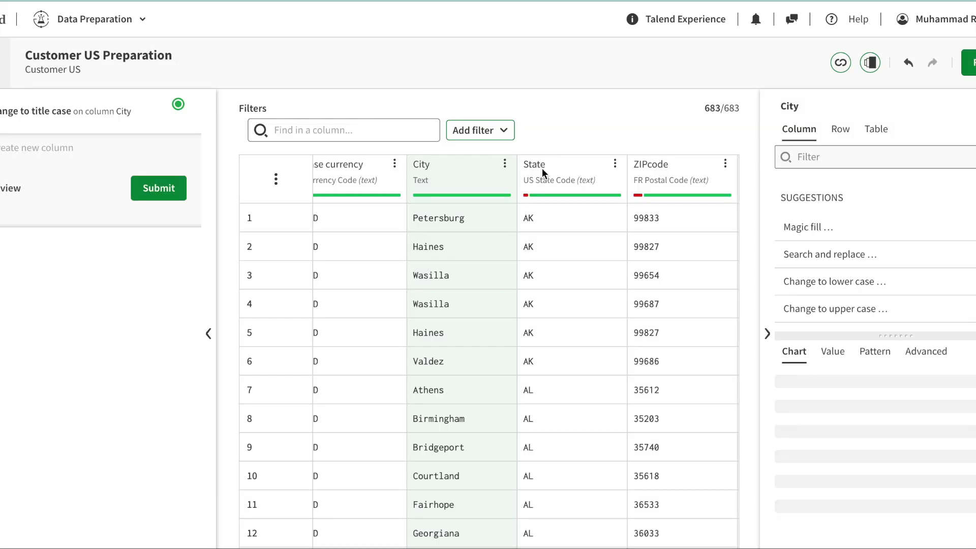
Filter the data to the rows with invalid State values and select the first DC cell.
left_click(542, 169)
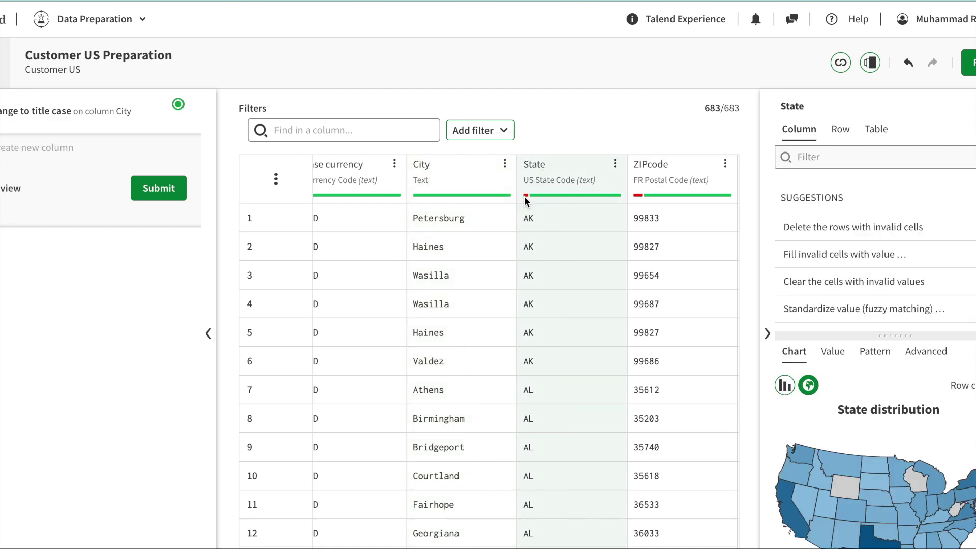
mouse_move(526, 200)
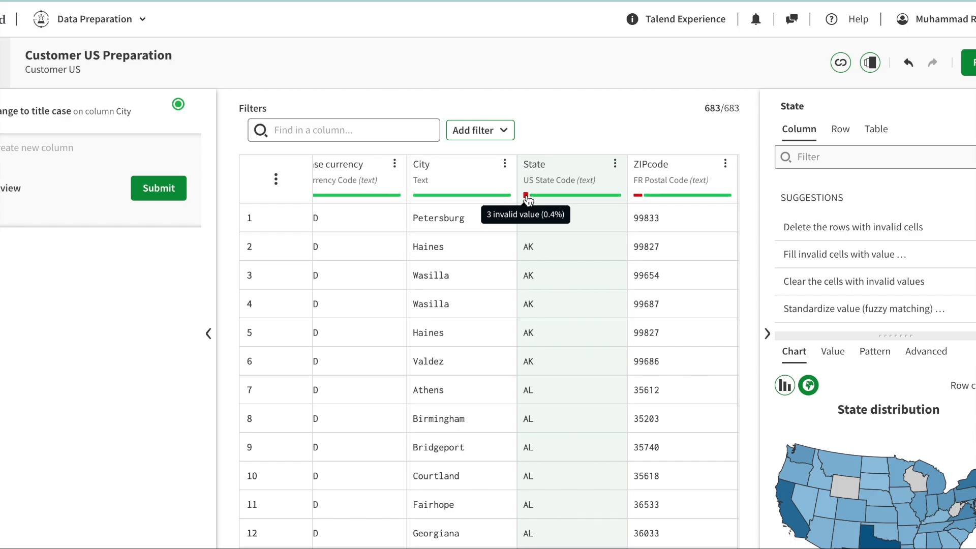
left_click(526, 198)
left_click(524, 217)
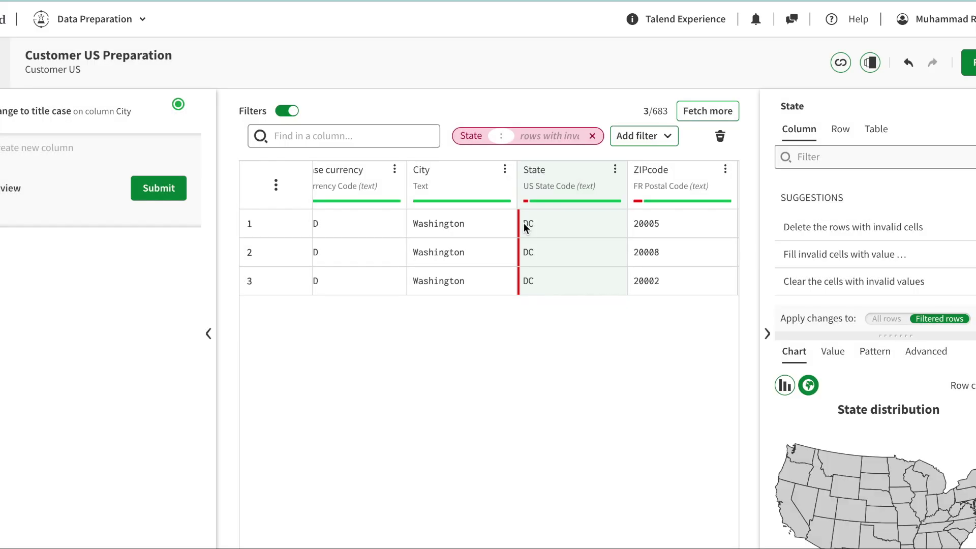
left_click(524, 224)
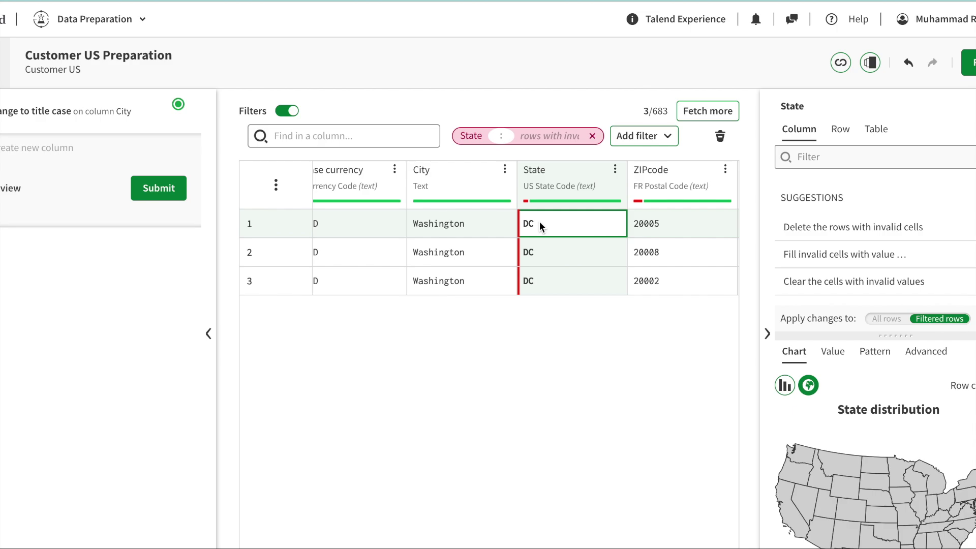
Switch to Data Inventory, search the semantic types for "US stat" and open the US State Code type.
left_click(99, 22)
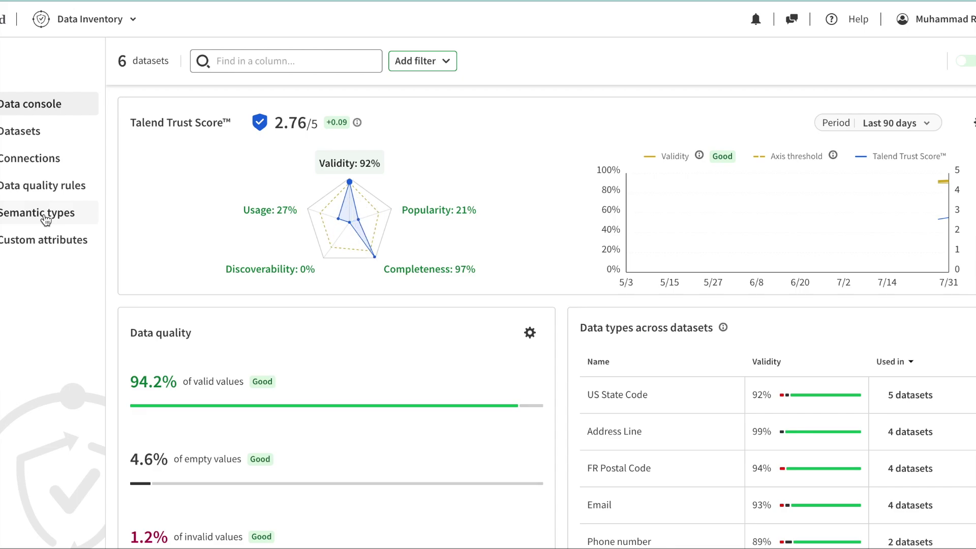
left_click(46, 217)
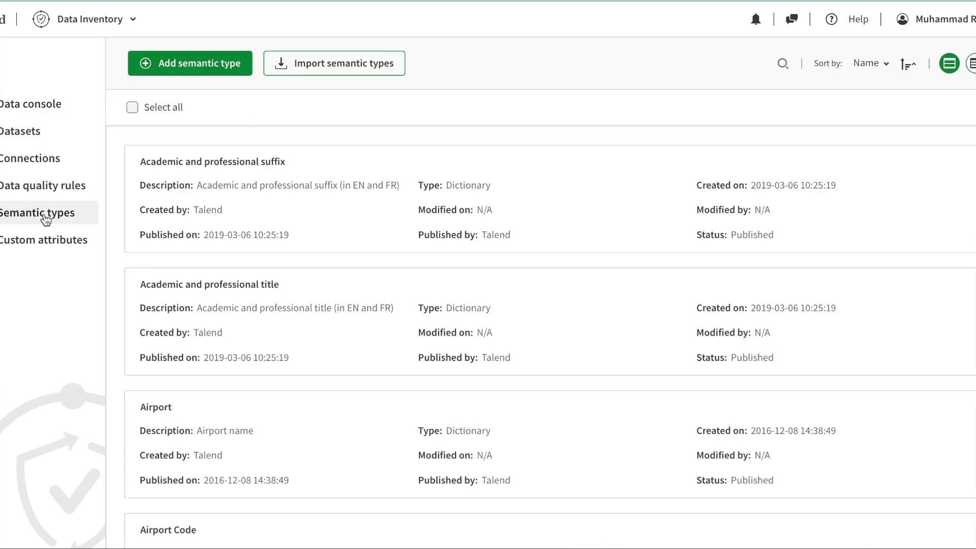
left_click(783, 64)
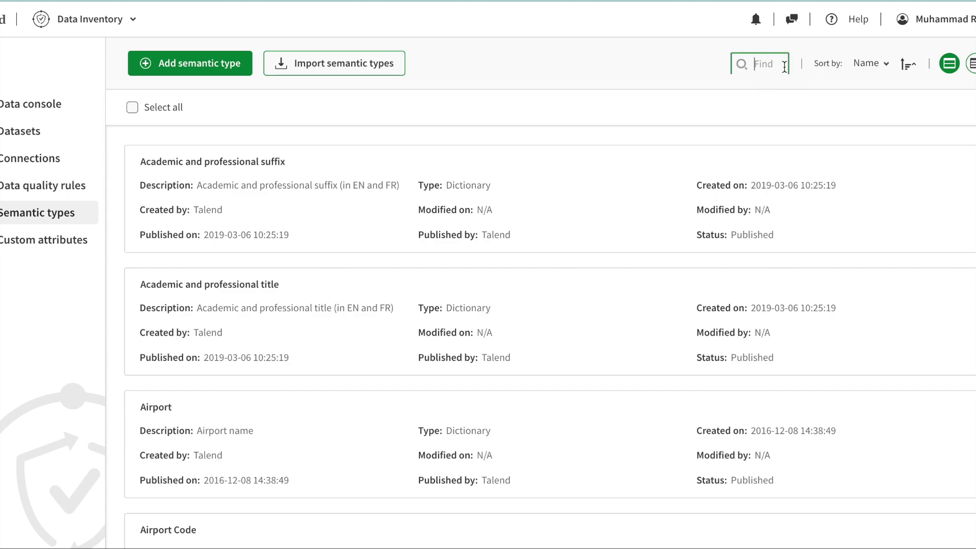
type("US")
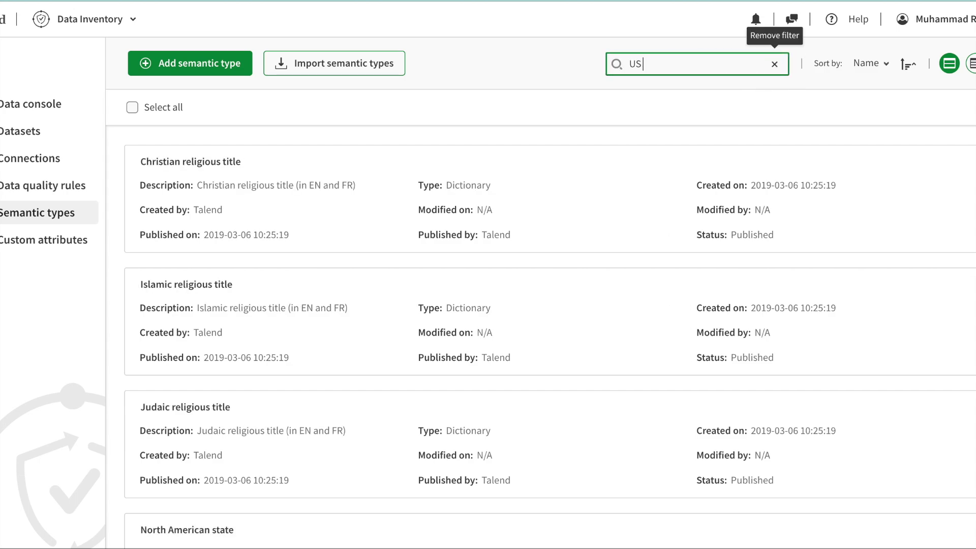
type(" stat")
left_click(201, 288)
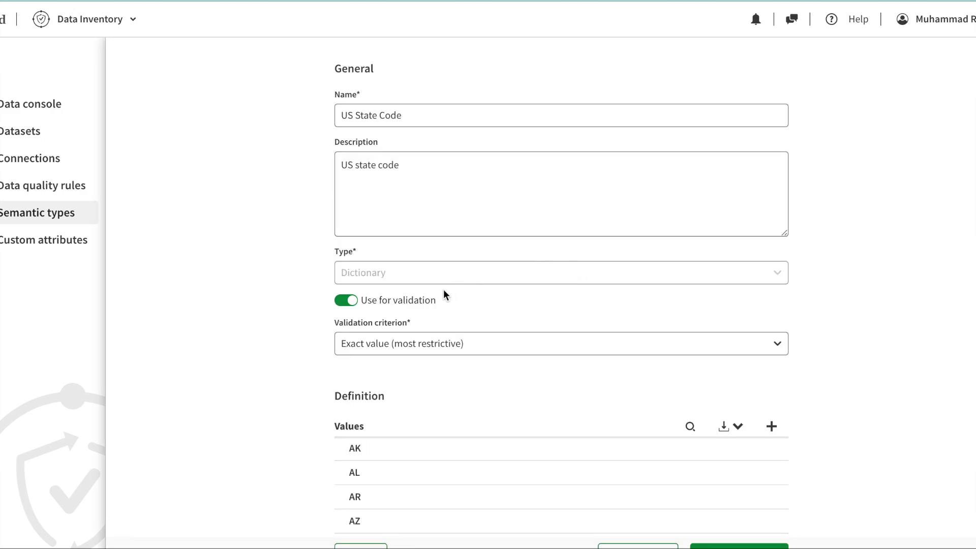
Add DC to the values of the US State Code semantic type and publish the updated type.
scroll(429, 307, "down", 2)
left_click(772, 303)
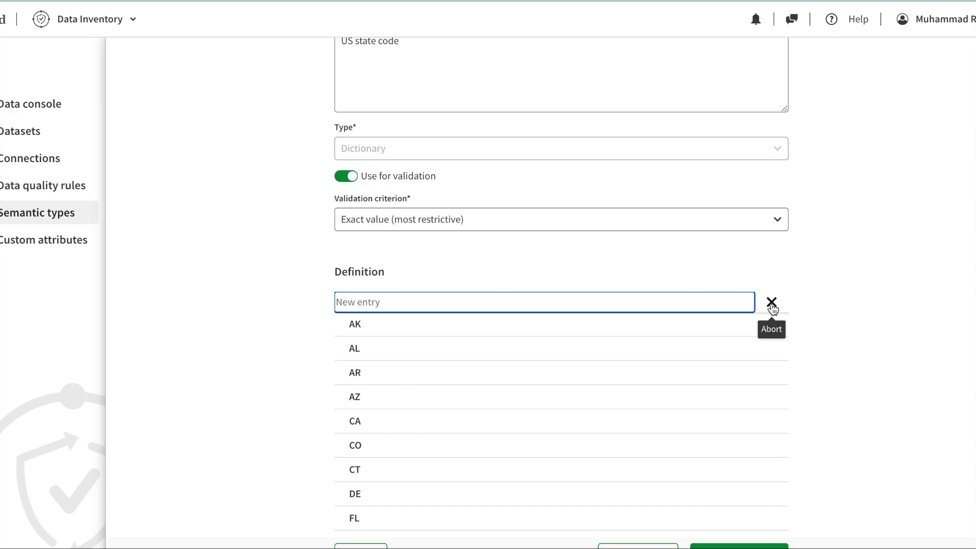
type("DC")
left_click(742, 295)
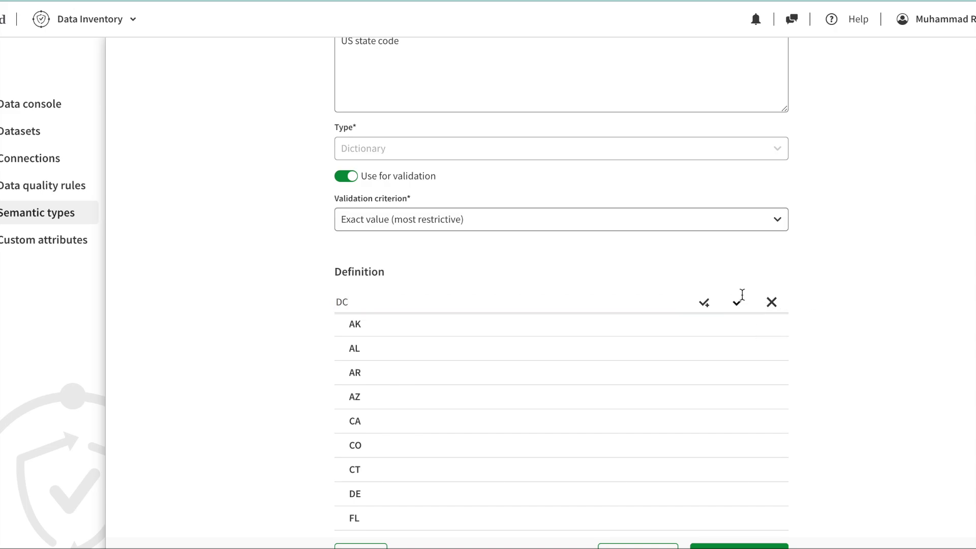
left_click(733, 544)
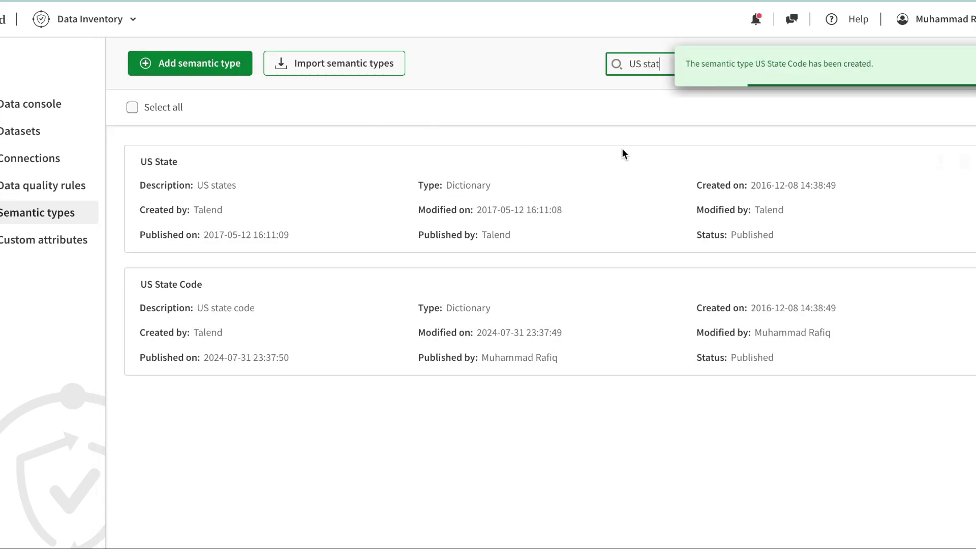
Switch to Data Preparation, reopen the Customer US Preparation and remove the filter on invalid State values.
left_click(84, 21)
left_click(91, 83)
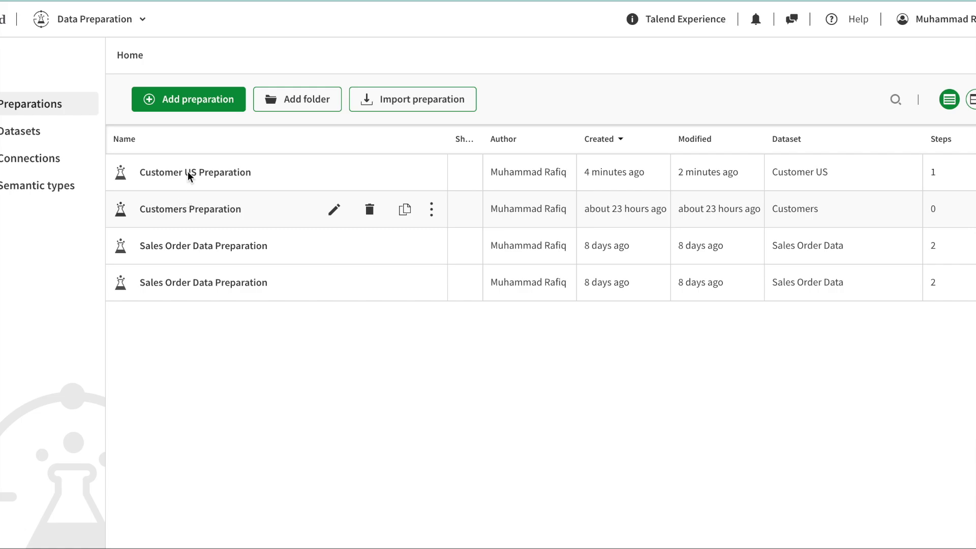
left_click(189, 174)
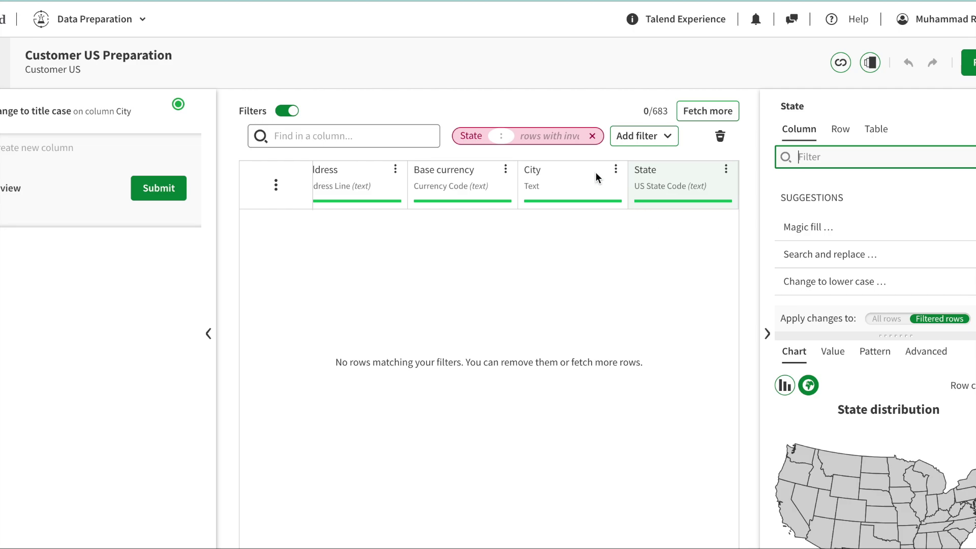
left_click(592, 136)
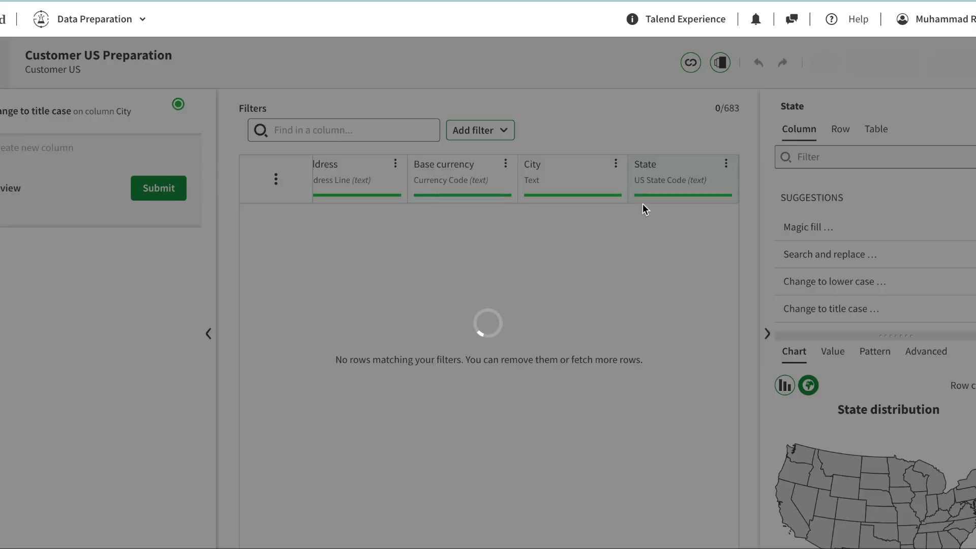
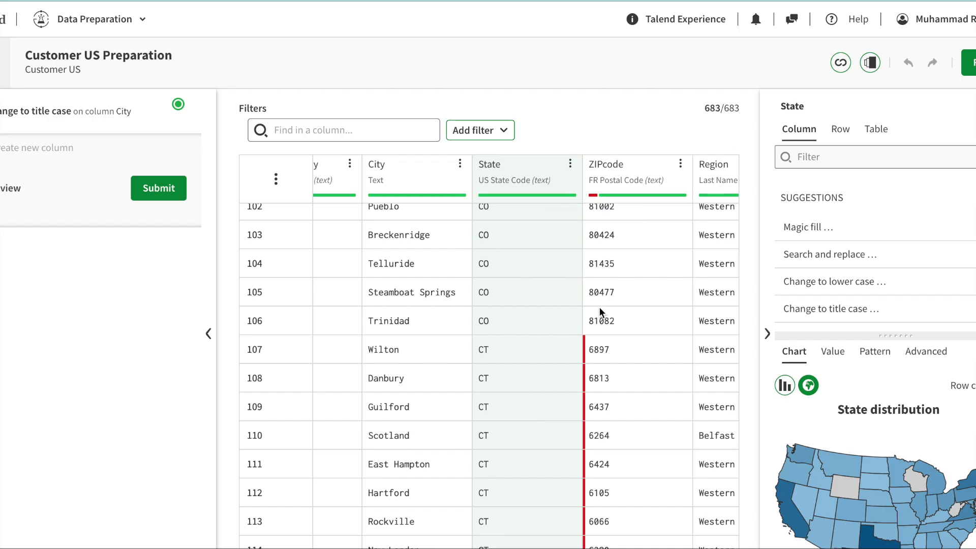
Look through the ZIPcode values and filter the data to the rows with invalid ZIPcode values.
scroll(590, 407, "down", 5)
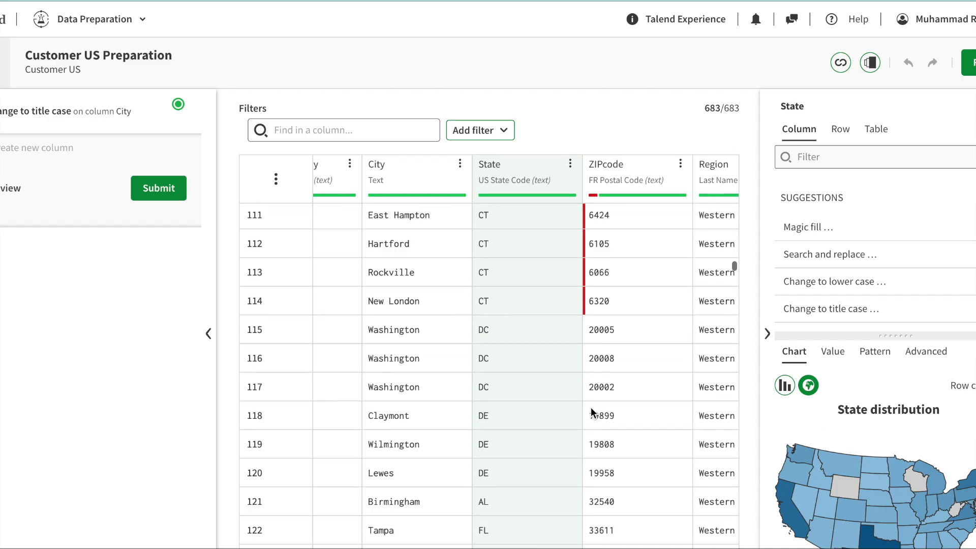
scroll(590, 407, "down", 20)
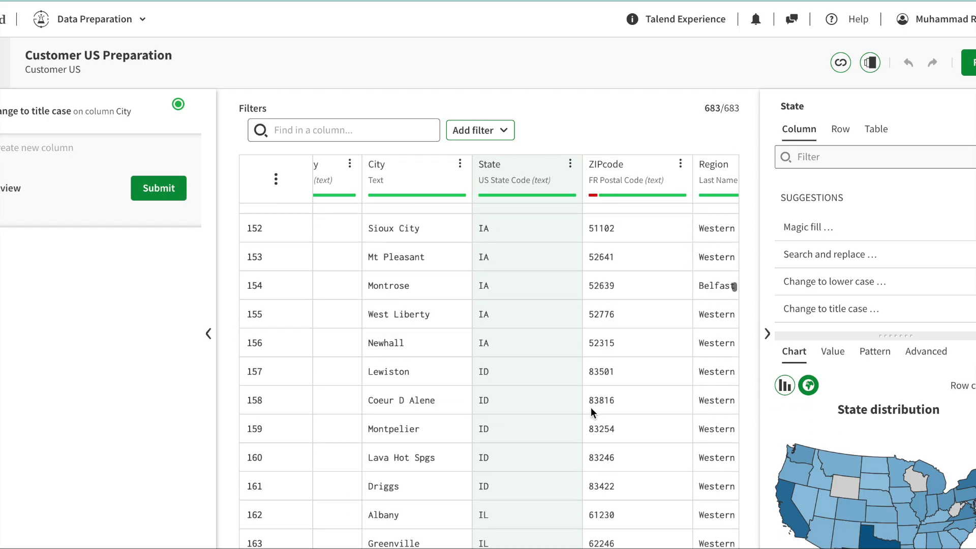
scroll(591, 407, "up", 20)
scroll(604, 352, "down", 6)
scroll(604, 356, "down", 8)
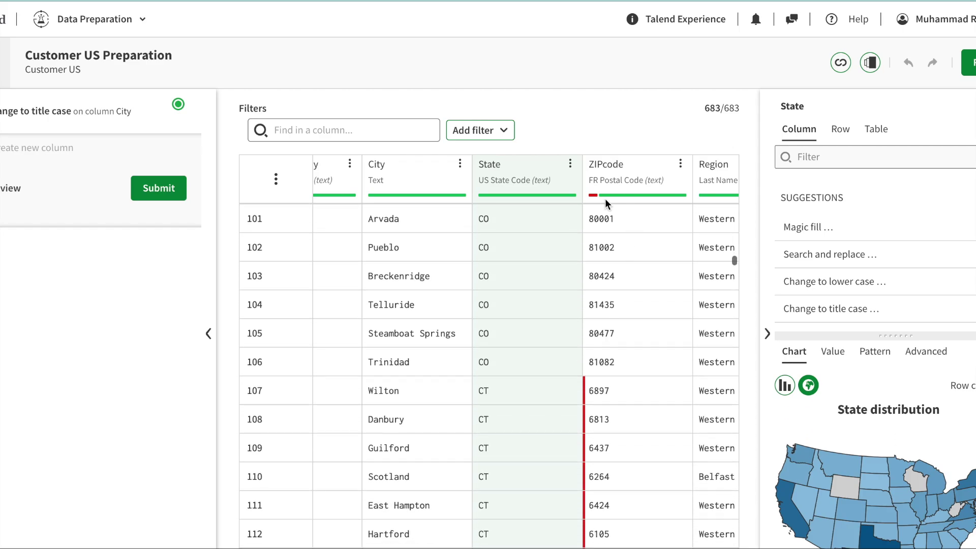
left_click(592, 197)
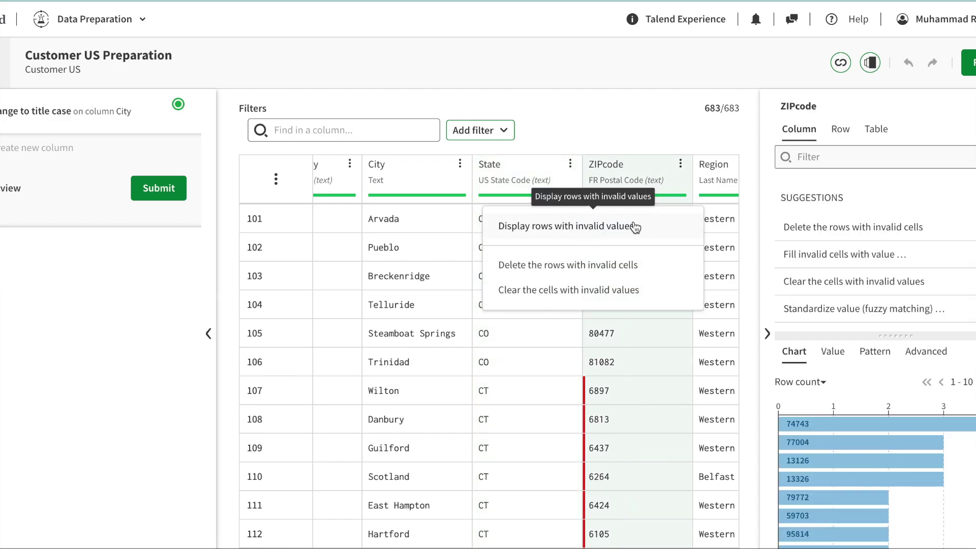
left_click(802, 157)
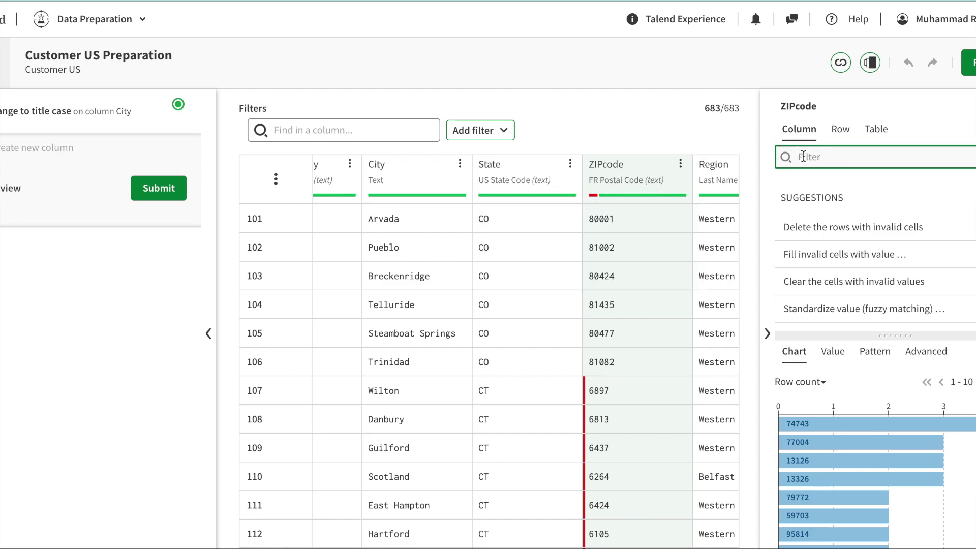
left_click(593, 197)
left_click(560, 230)
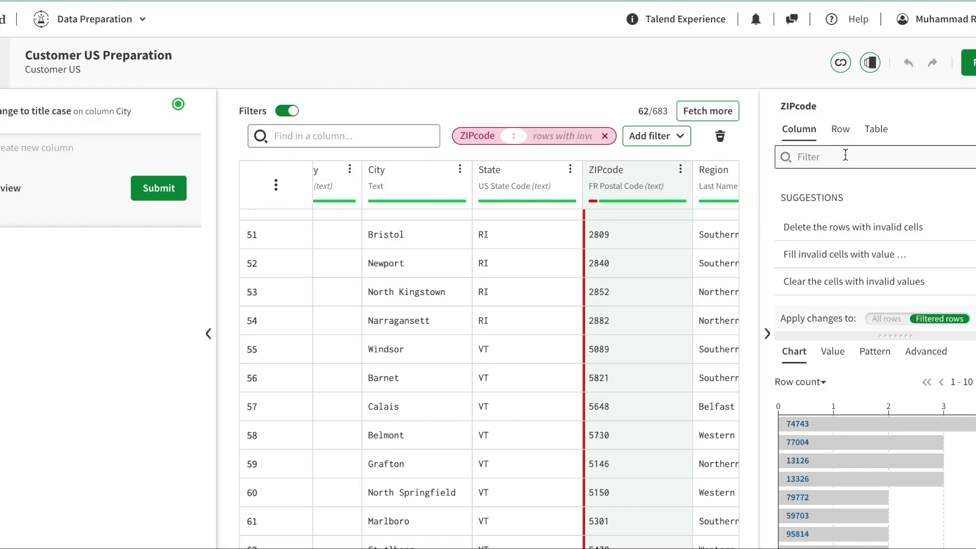
Start a Magic fill on the ZIPcode column with the first example mapping 2809 to 02809.
left_click(845, 155)
type("magic")
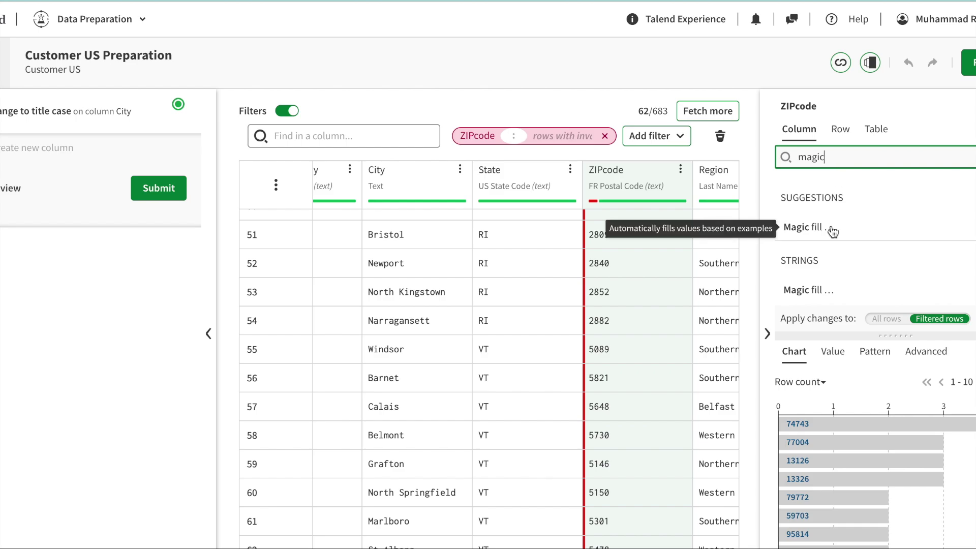
left_click(832, 229)
left_click(824, 261)
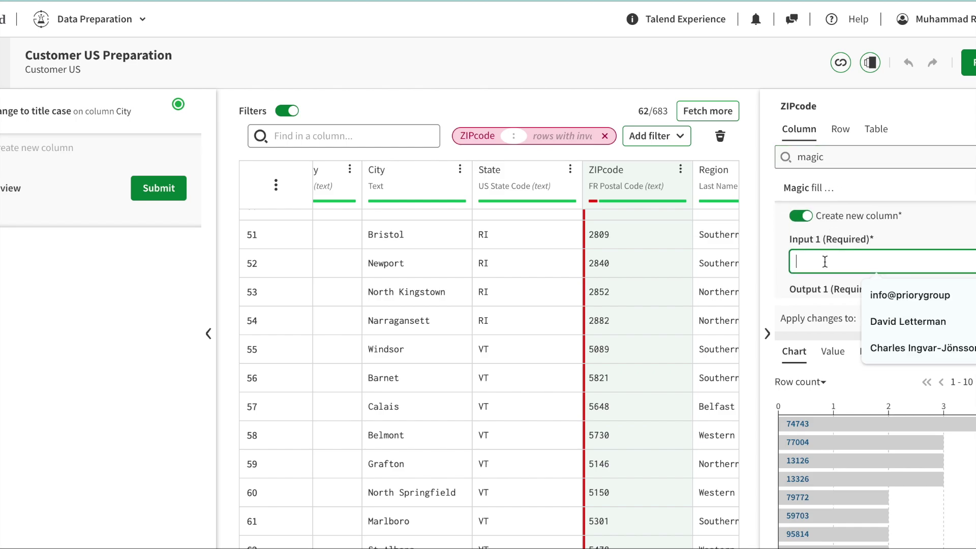
type("2")
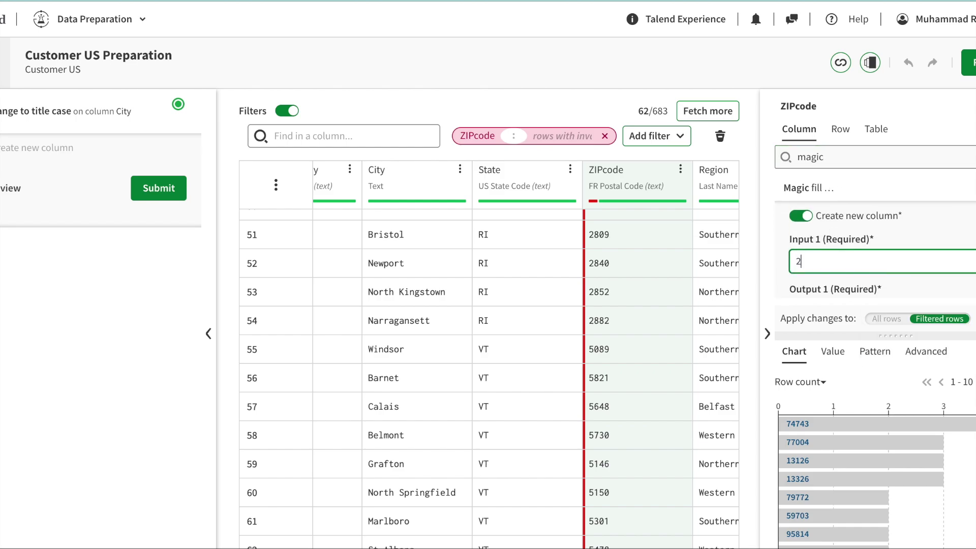
type("809")
scroll(824, 262, "down", 2)
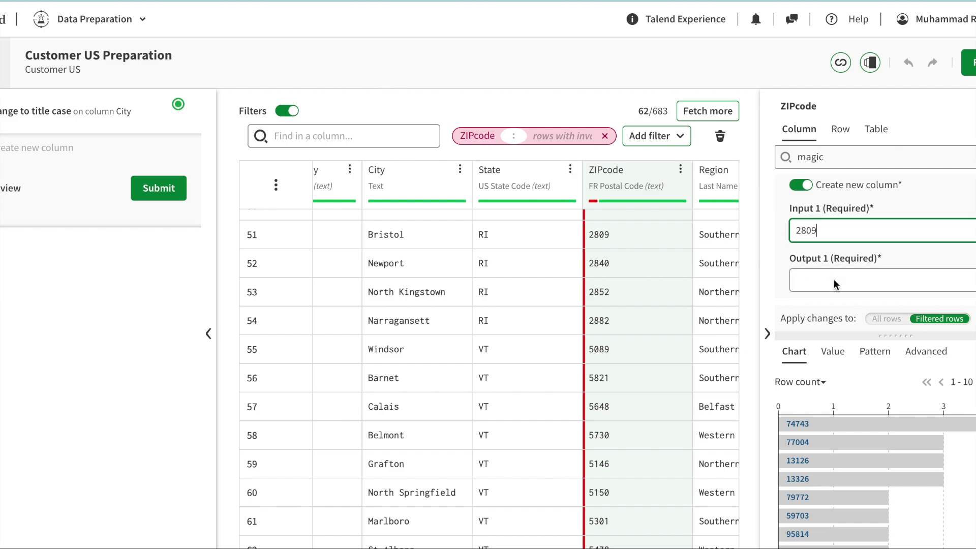
left_click(835, 251)
type("026")
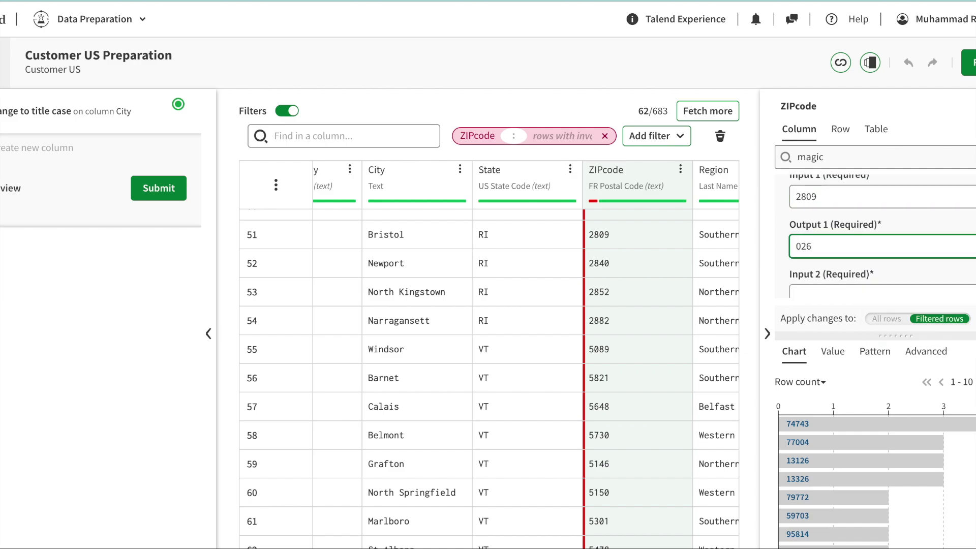
type("809")
Add the second and third Magic fill examples, mapping 2840 to 02840 and 5648 to 05648.
scroll(841, 272, "down", 1)
left_click(842, 249)
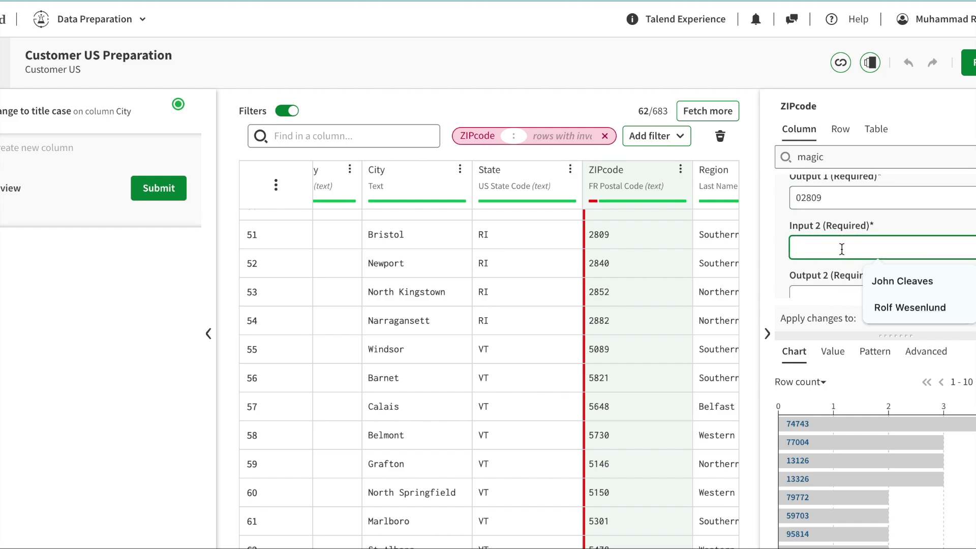
type("2840")
key("Tab")
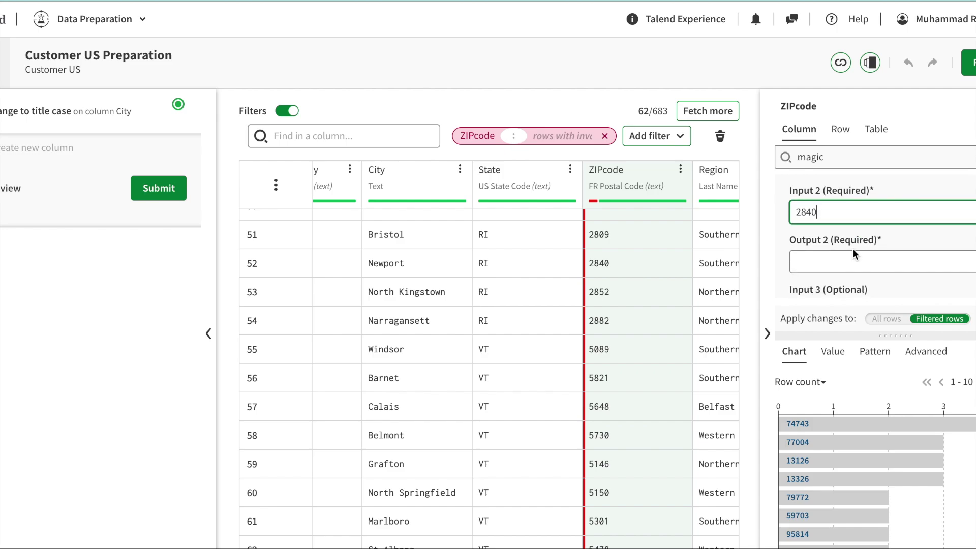
type("02")
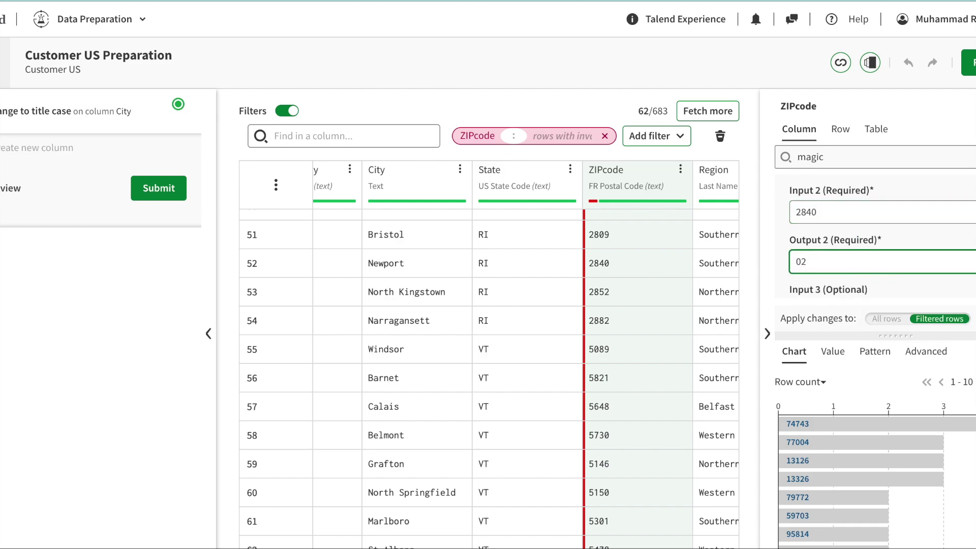
type("840")
key("Tab")
type("5648")
key("Tab")
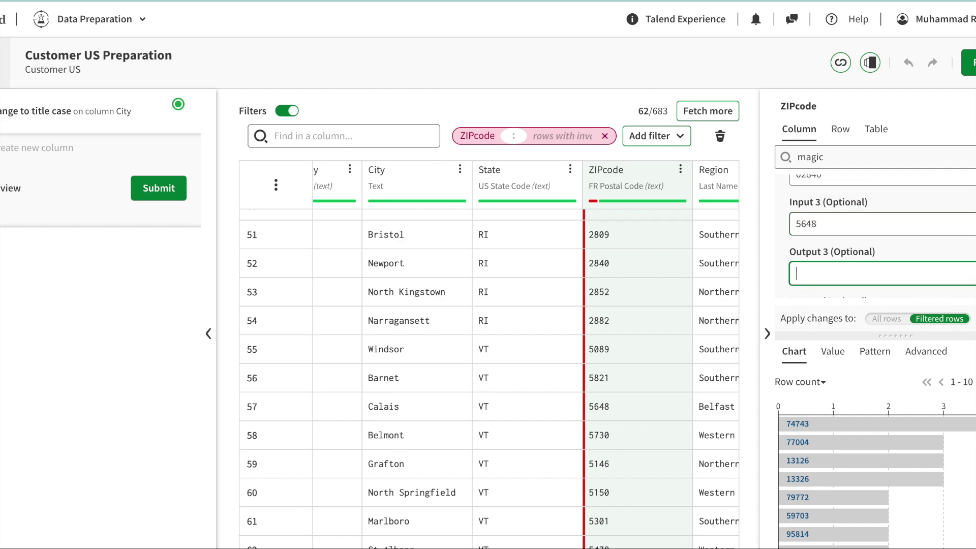
type("05648")
Add the fourth and fifth Magic fill examples, mapping 5821 to 05821 and 5730 to 05730.
scroll(881, 236, "down", 2)
left_click(828, 256)
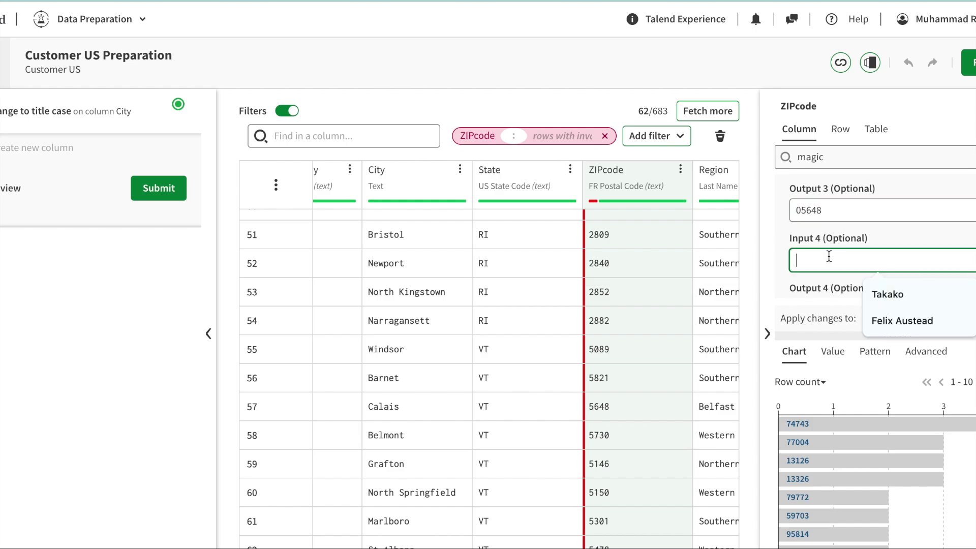
scroll(828, 256, "down", 1)
type("5821")
key("Tab")
key("Tab")
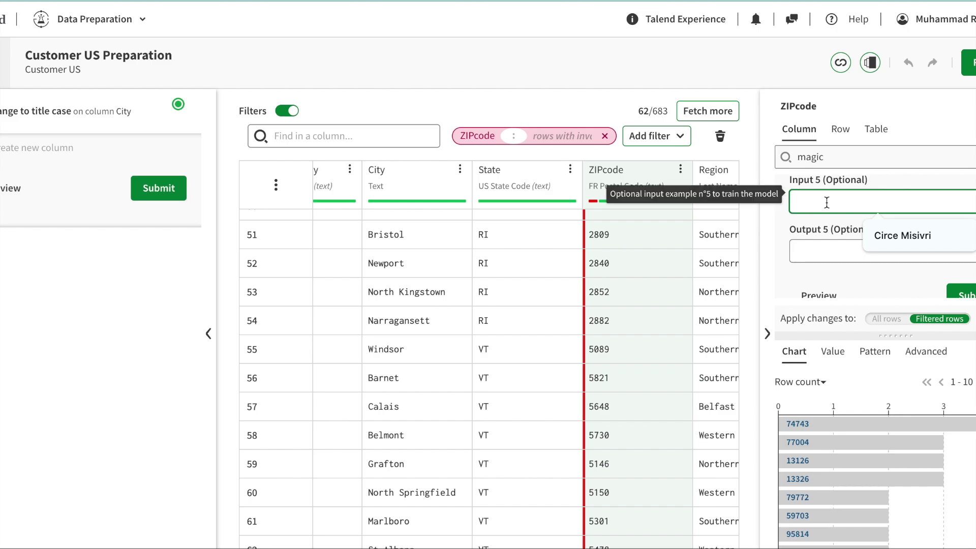
type("5730")
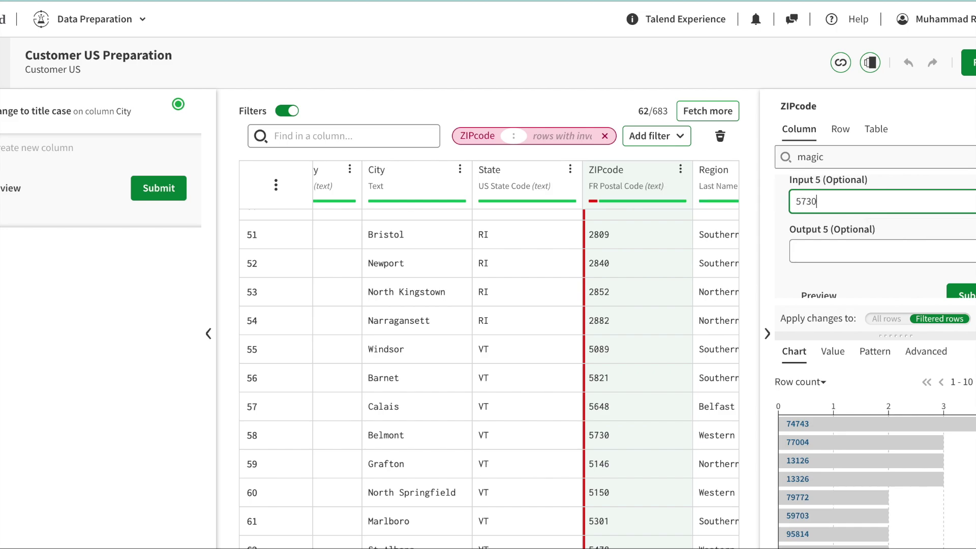
key("Tab")
type("0")
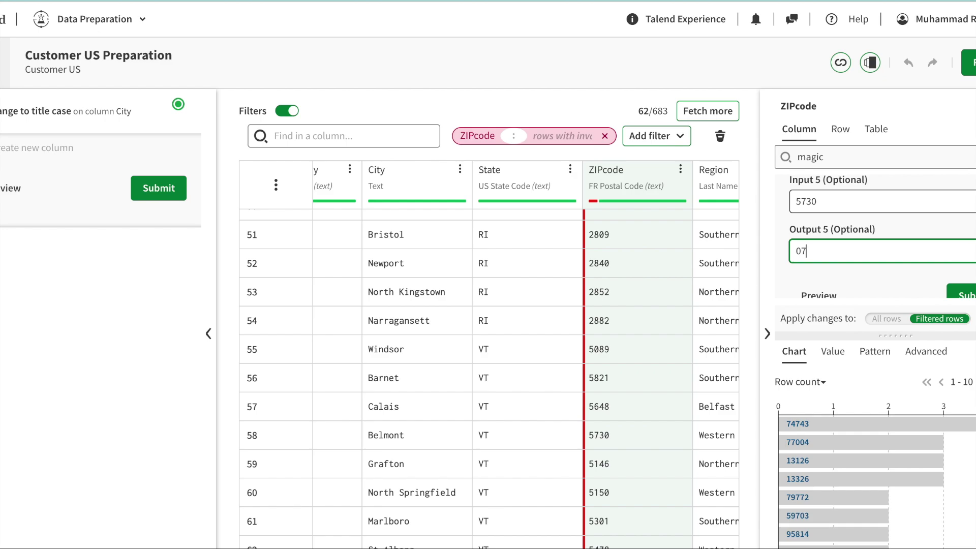
type("5730")
Preview the Magic fill, turn off creating a new column and apply it to the filtered ZIPcode rows.
scroll(907, 251, "down", 4)
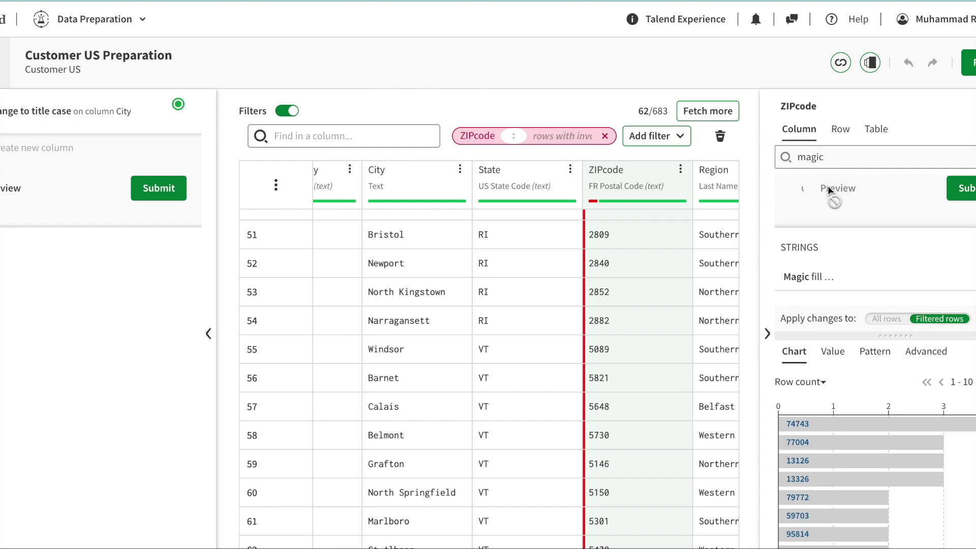
left_click(828, 188)
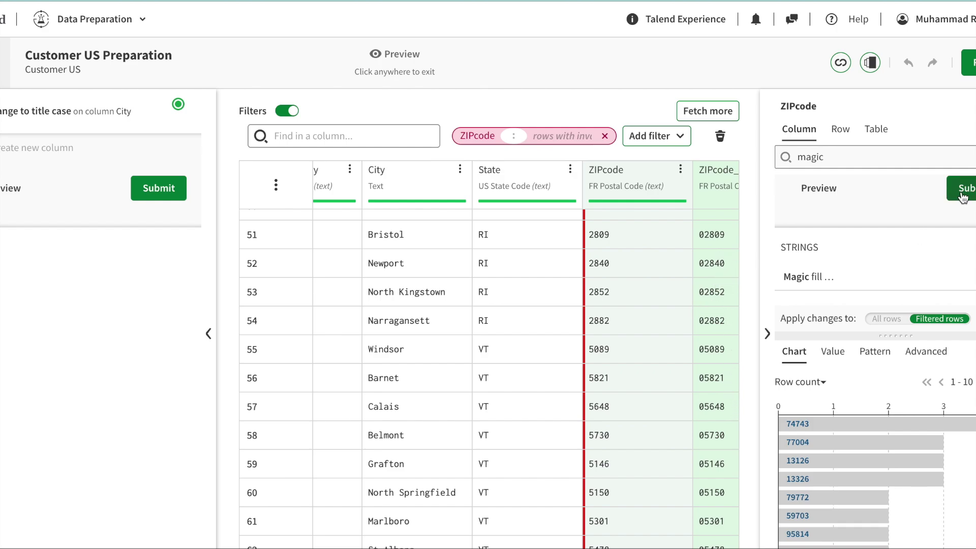
scroll(861, 179, "up", 2)
scroll(862, 179, "up", 6)
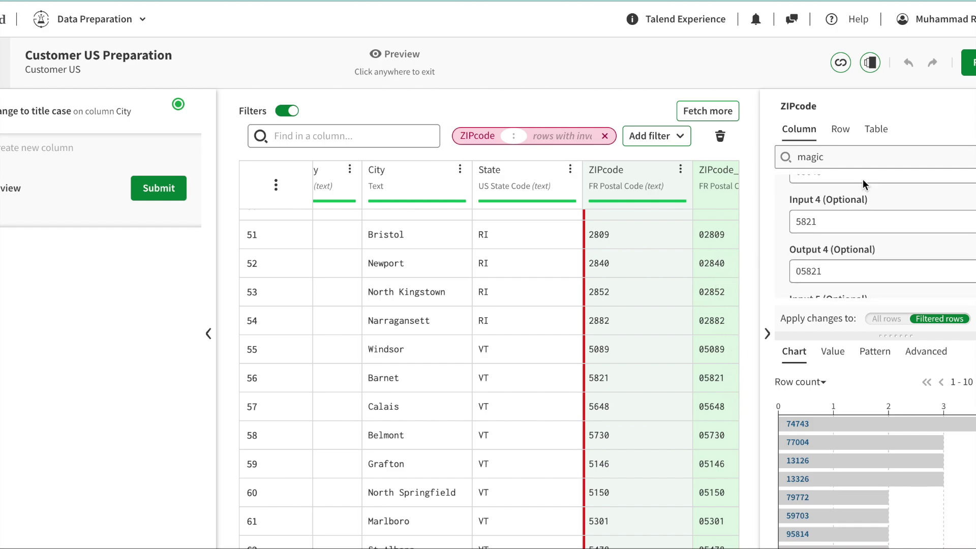
left_click(800, 255)
scroll(932, 277, "down", 5)
scroll(937, 213, "down", 5)
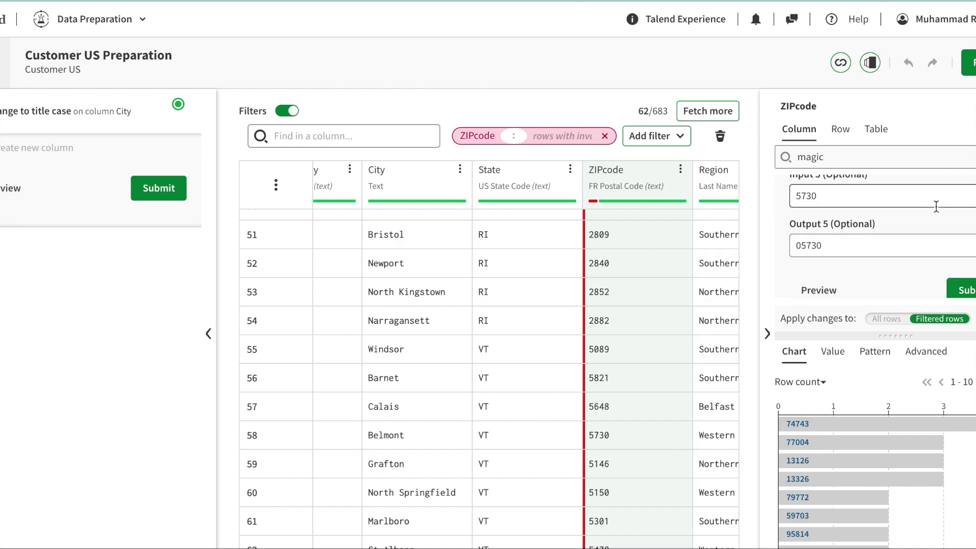
left_click(968, 274)
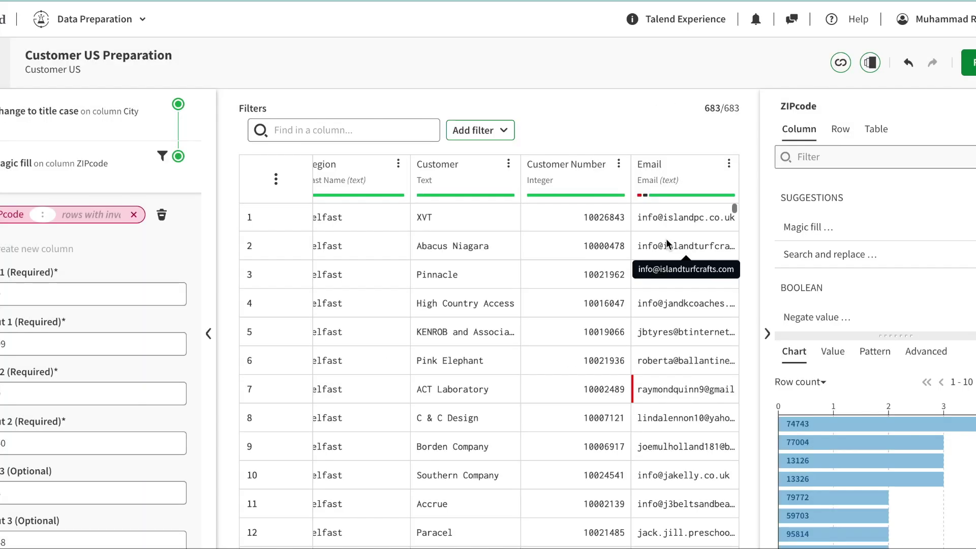
Check the mostly empty Line of Business column and delete it from the preparation.
scroll(627, 322, "right", 3)
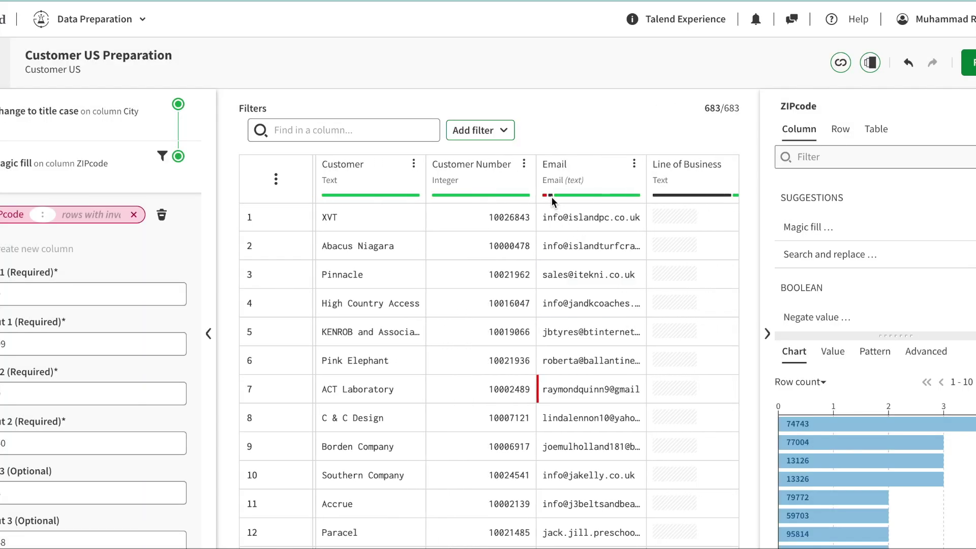
mouse_move(551, 197)
scroll(597, 217, "right", 3)
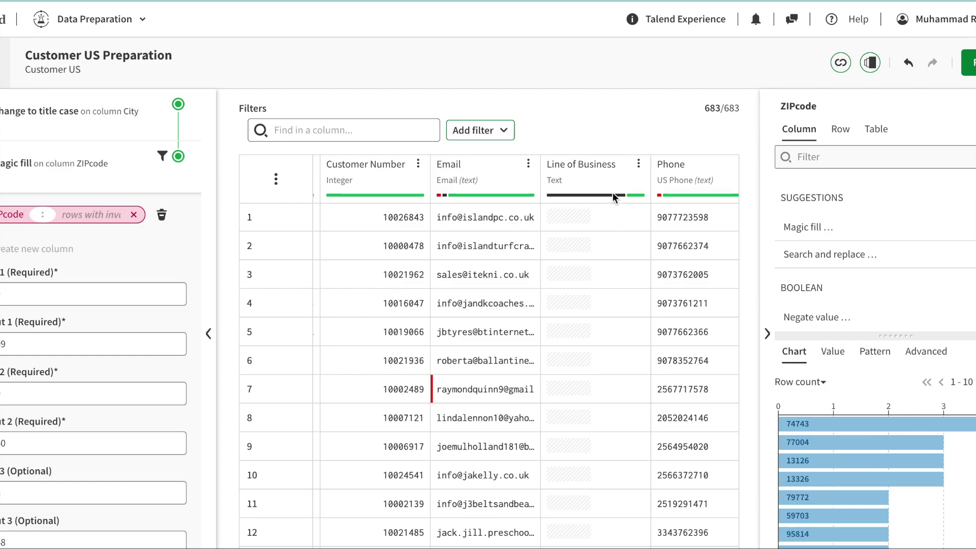
scroll(594, 415, "down", 5)
scroll(593, 415, "up", 5)
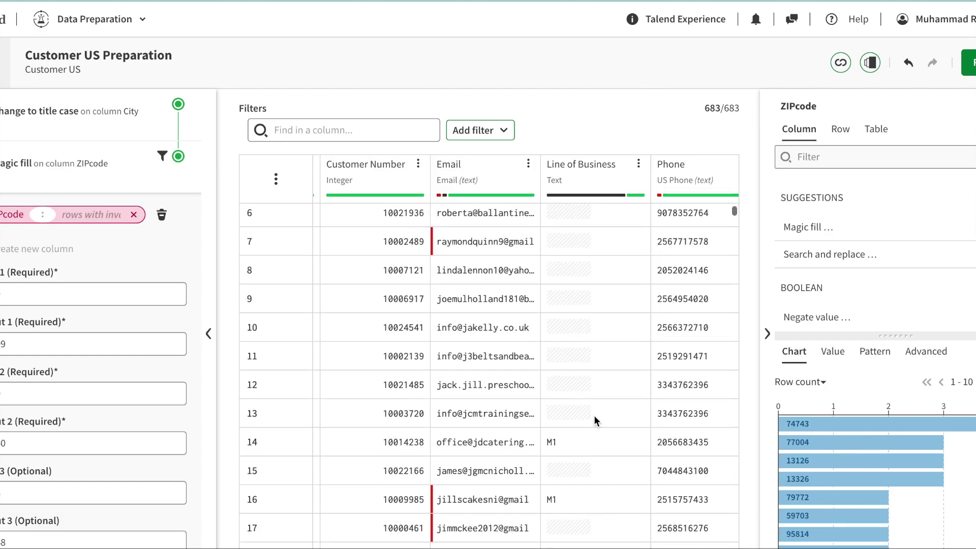
left_click(638, 164)
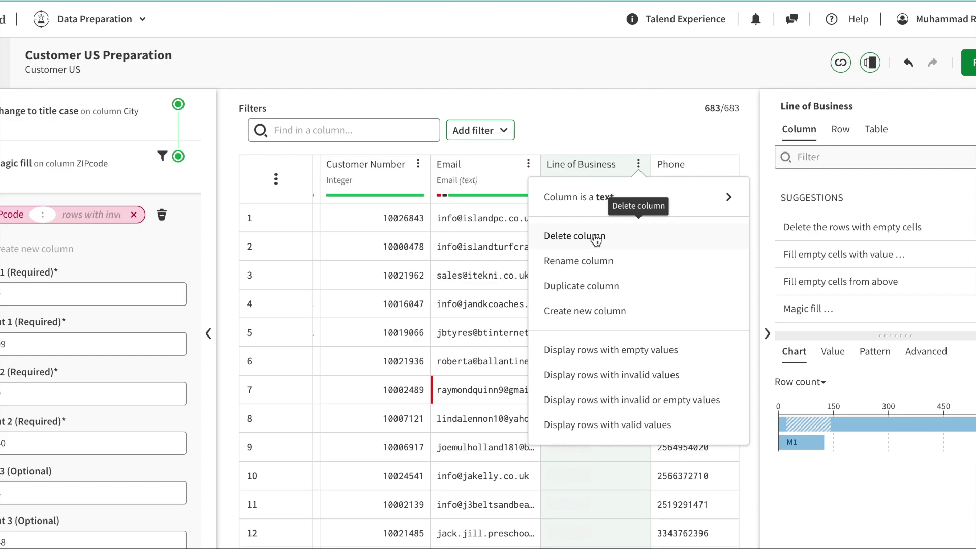
left_click(596, 238)
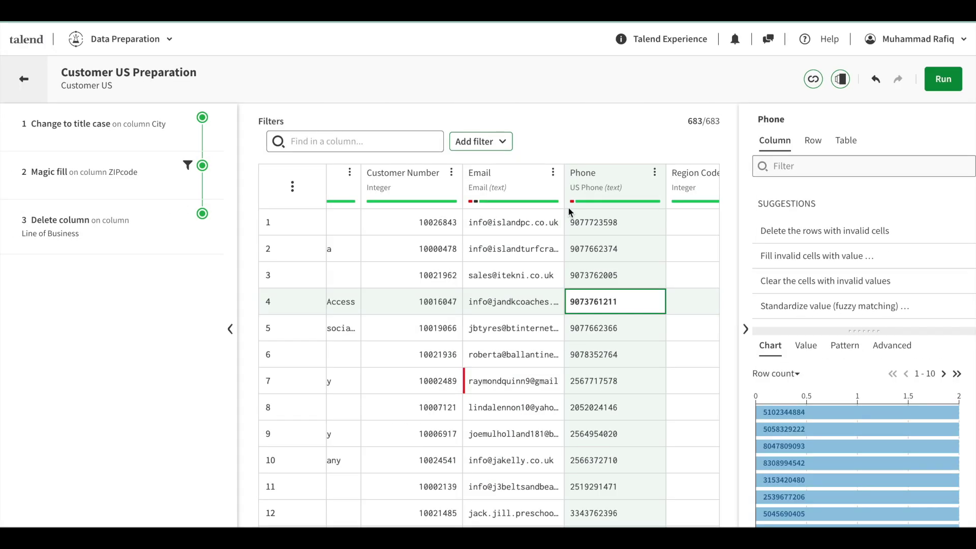
Filter the Phone column to display only the rows with invalid values.
mouse_move(572, 203)
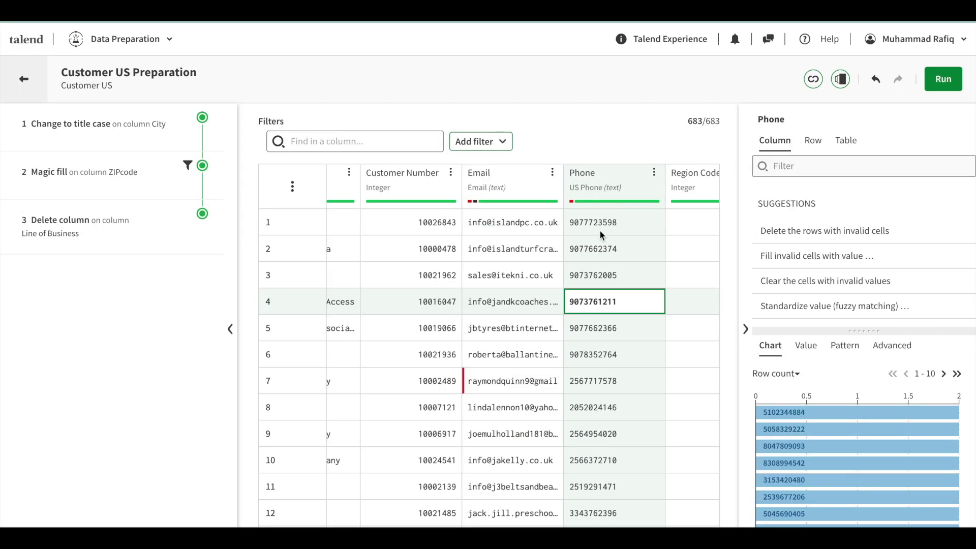
scroll(599, 230, "right", 3)
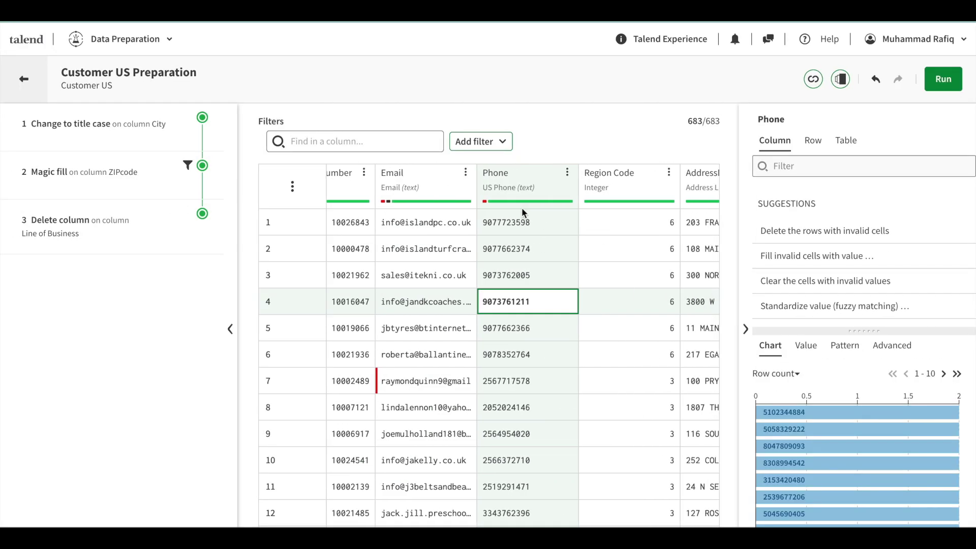
left_click(483, 203)
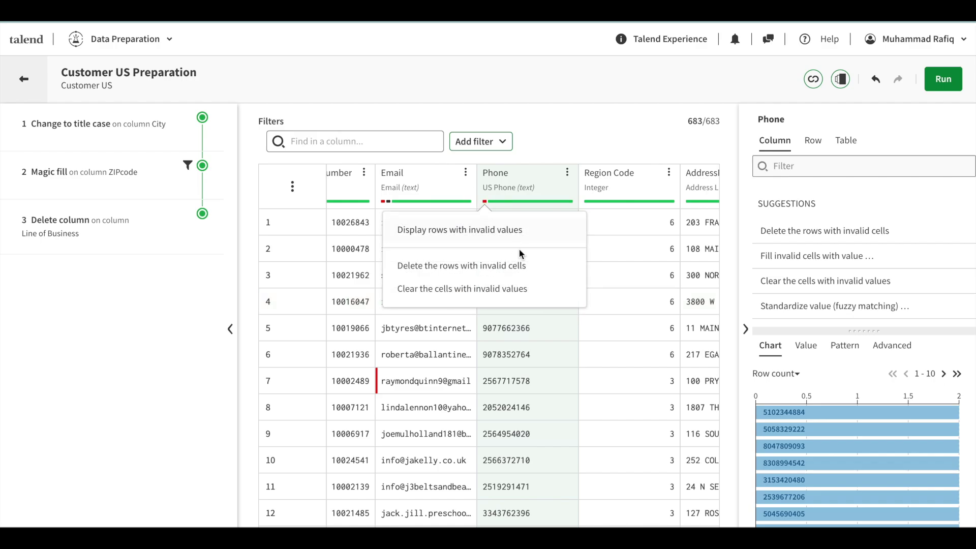
left_click(496, 232)
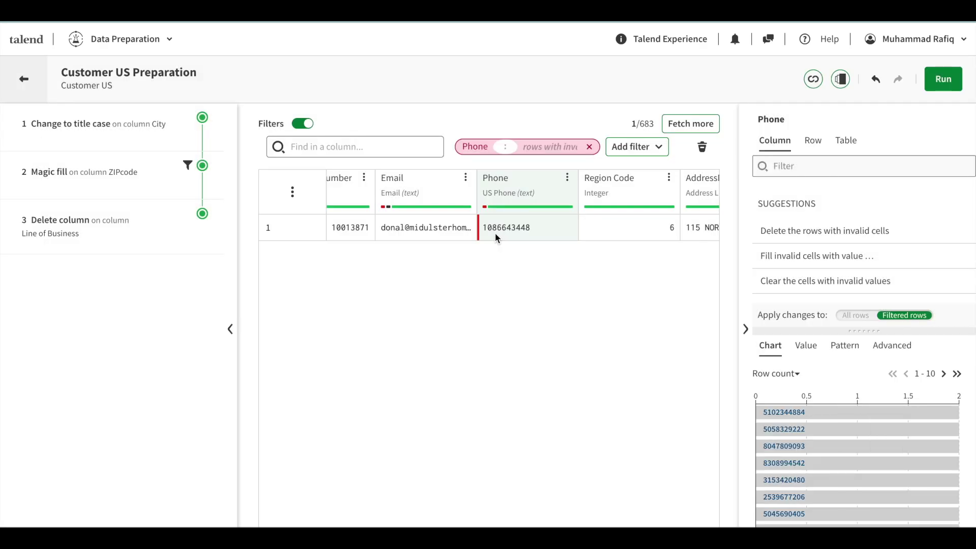
Replace the first digit of the invalid phone number with 9, submit the change and remove the Phone filter.
left_click(487, 230)
double_click(487, 230)
key("BackSpace")
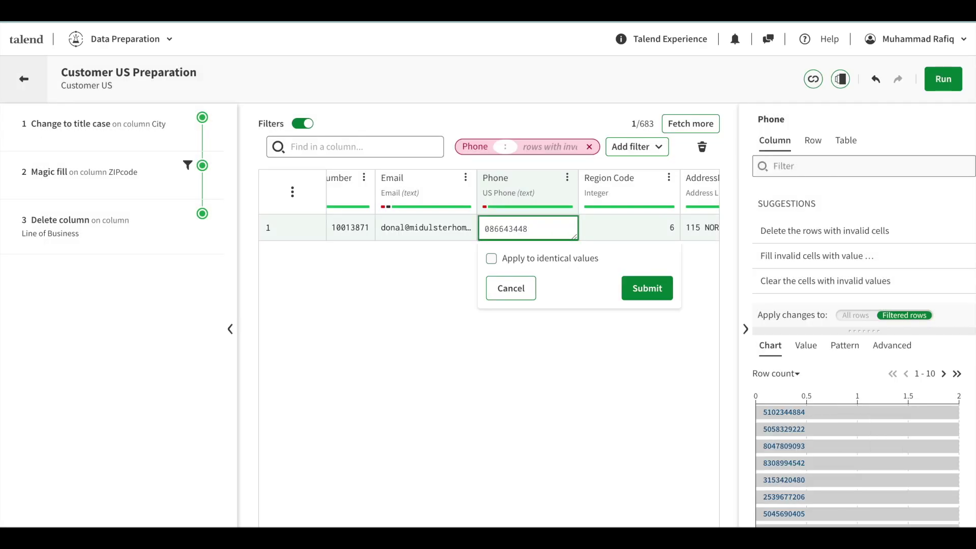
type("9")
left_click(638, 286)
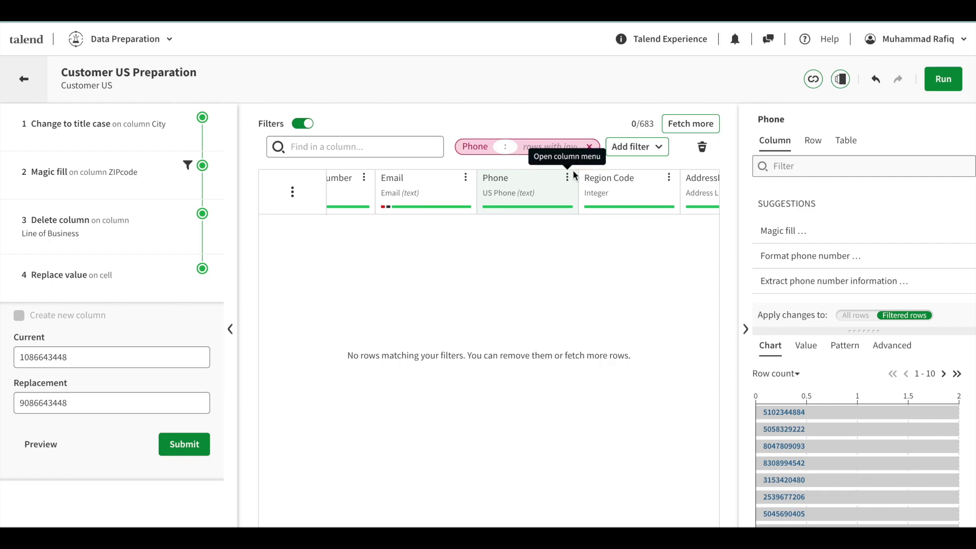
left_click(590, 147)
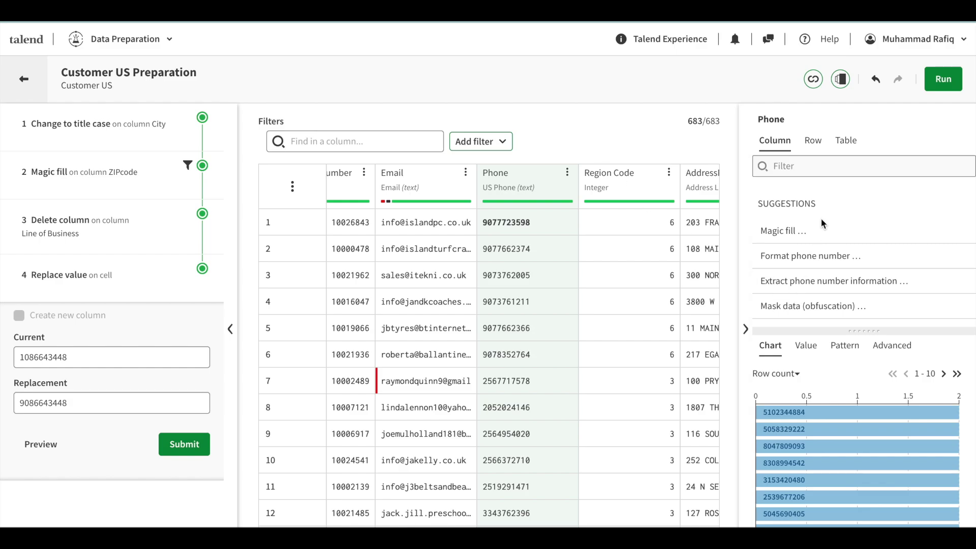
Format the Phone column's numbers with the American standard region code and the National format type.
scroll(837, 308, "down", 1)
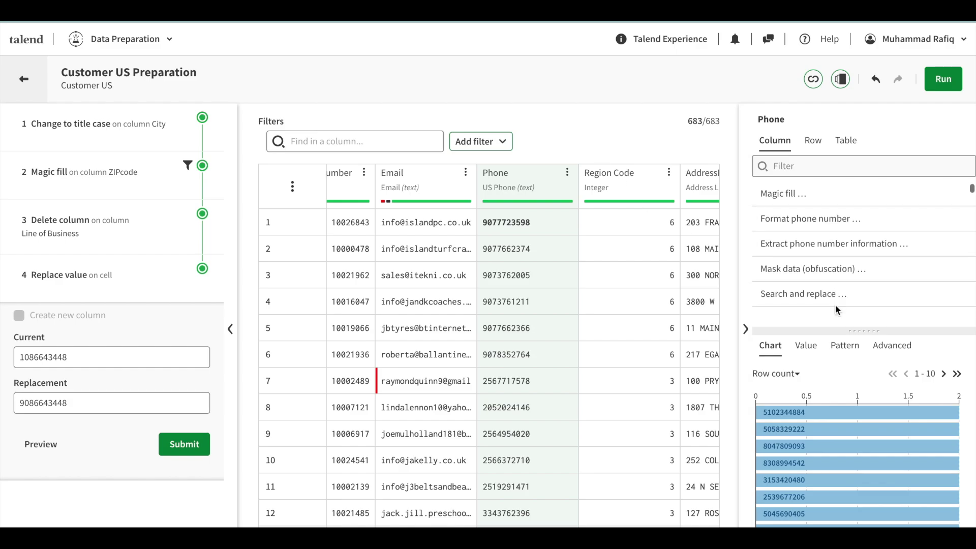
scroll(836, 309, "up", 1)
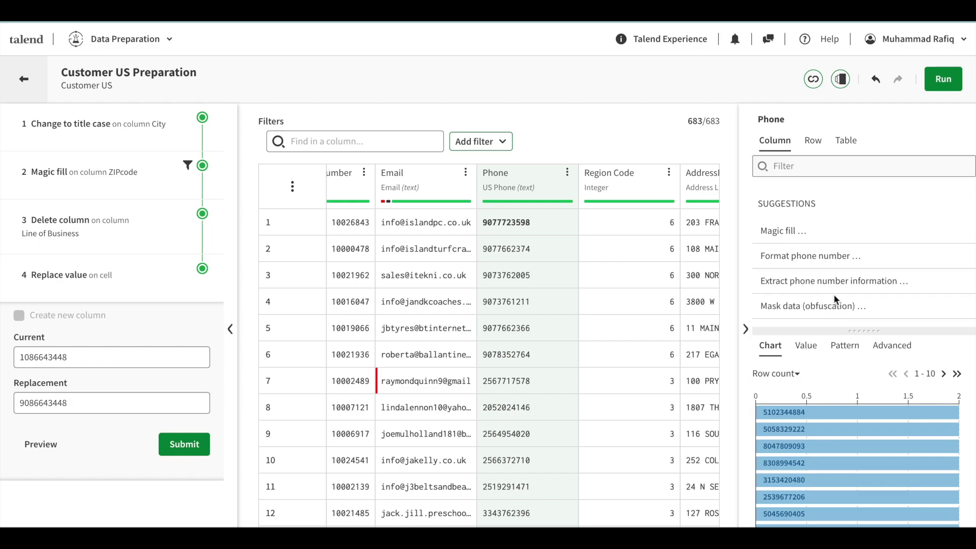
left_click(832, 257)
scroll(816, 267, "down", 2)
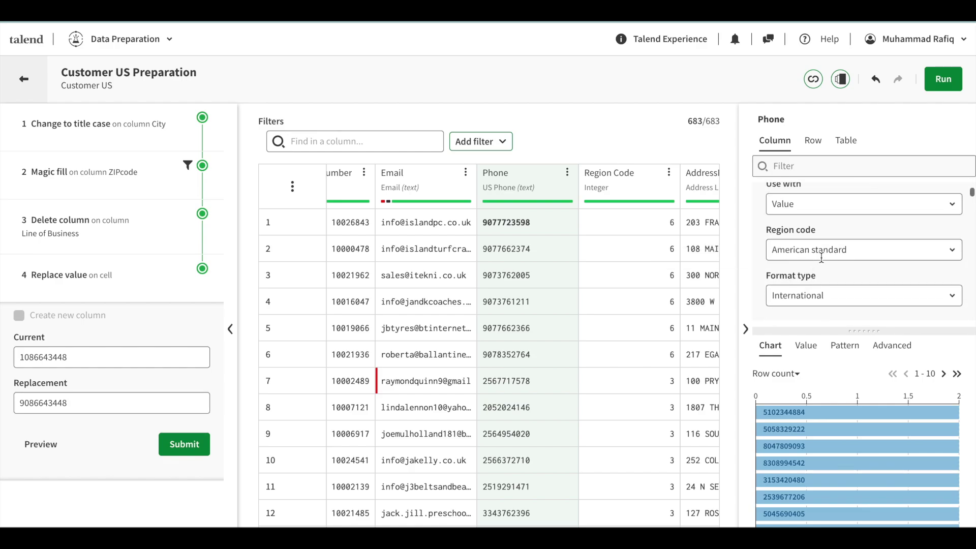
left_click(823, 291)
left_click(807, 351)
scroll(823, 287, "down", 3)
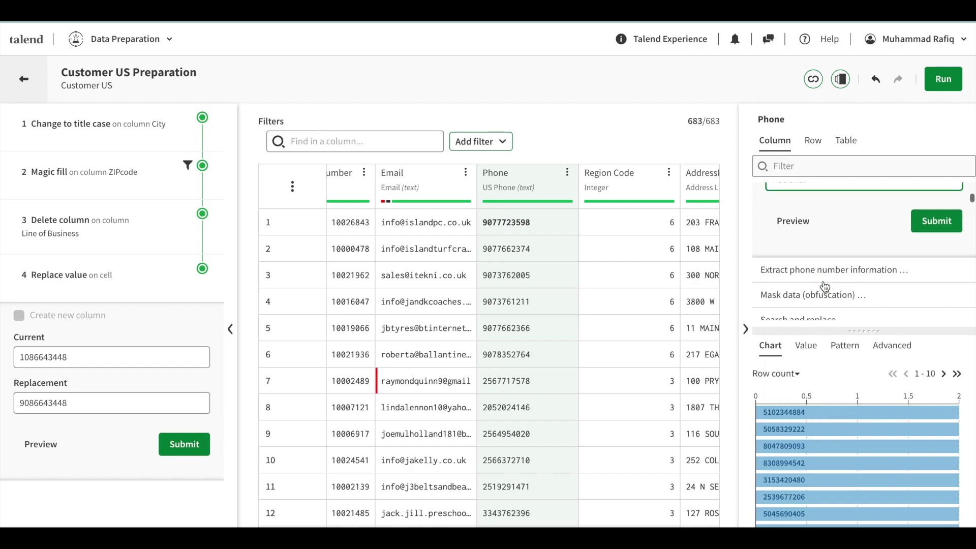
scroll(823, 265, "up", 2)
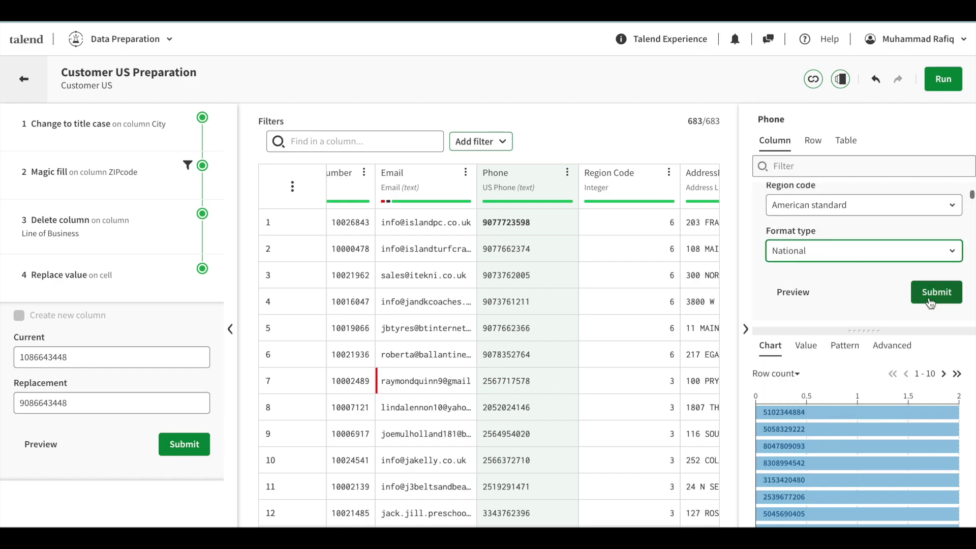
left_click(932, 294)
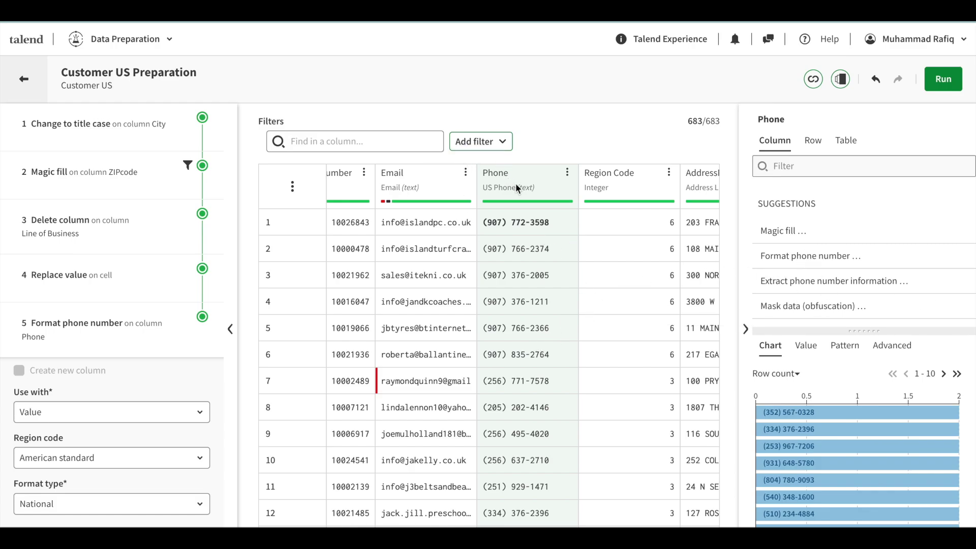
Find the Mask data (obfuscation) function for the Phone column by filtering the functions with "mask", and review its settings.
scroll(528, 252, "down", 1)
scroll(529, 252, "up", 1)
left_click(813, 305)
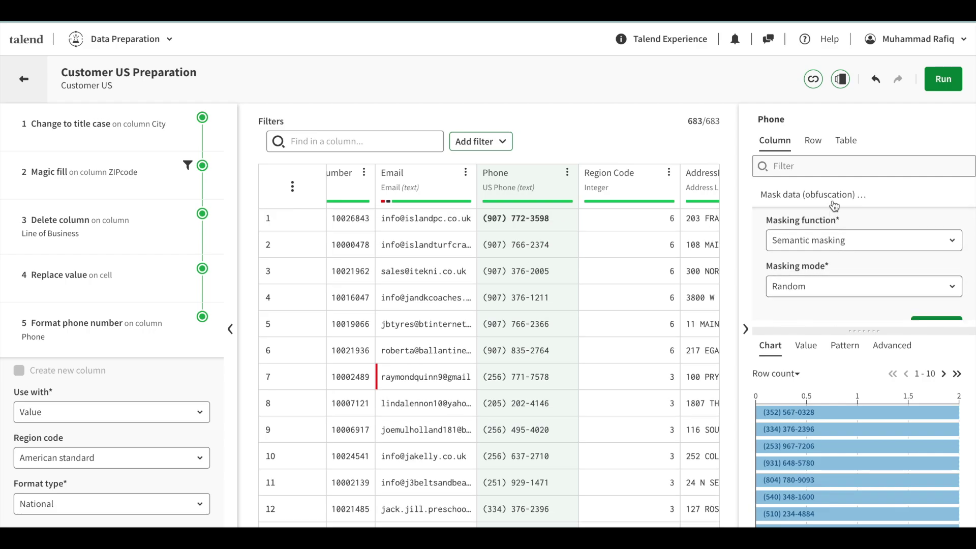
left_click(825, 168)
type("mask")
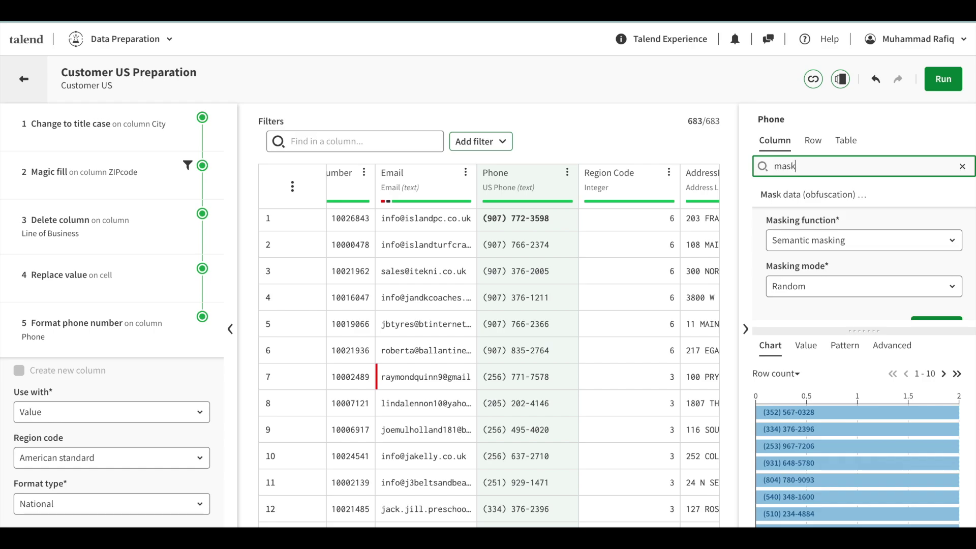
scroll(815, 210, "up", 1)
scroll(816, 210, "down", 2)
scroll(816, 210, "down", 1)
scroll(816, 210, "up", 2)
scroll(816, 210, "down", 3)
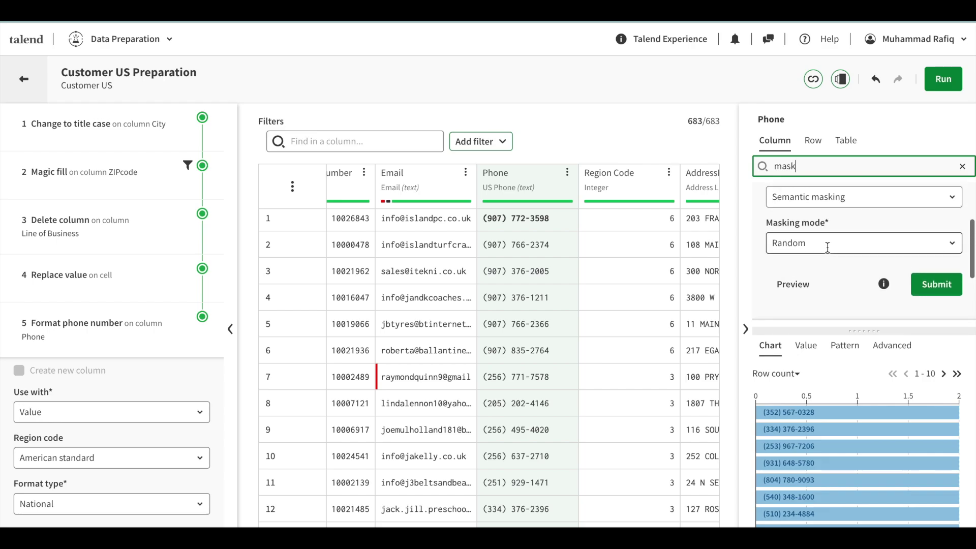
scroll(834, 239, "up", 3)
Set the masking function to keep the n first digits and replace the following ones.
left_click(862, 267)
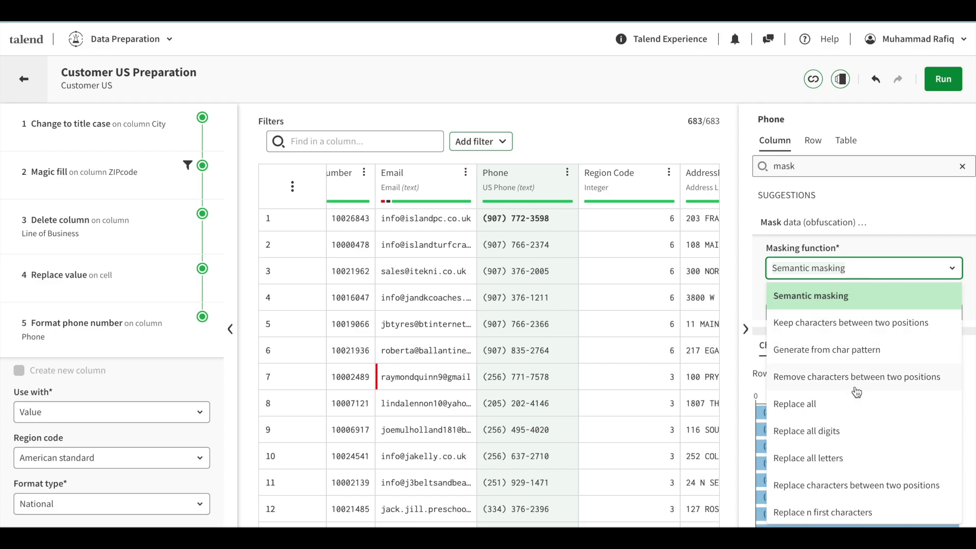
scroll(857, 391, "down", 2)
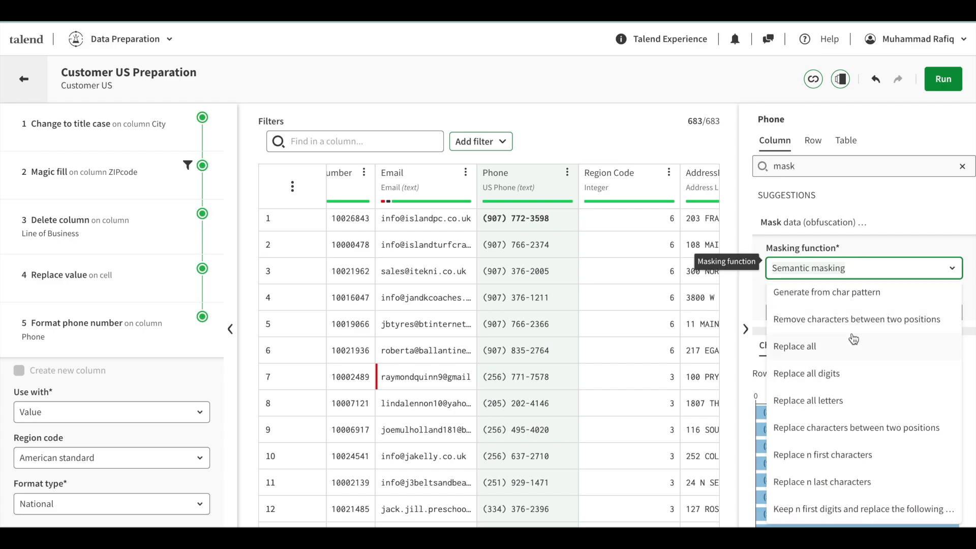
scroll(853, 328, "up", 1)
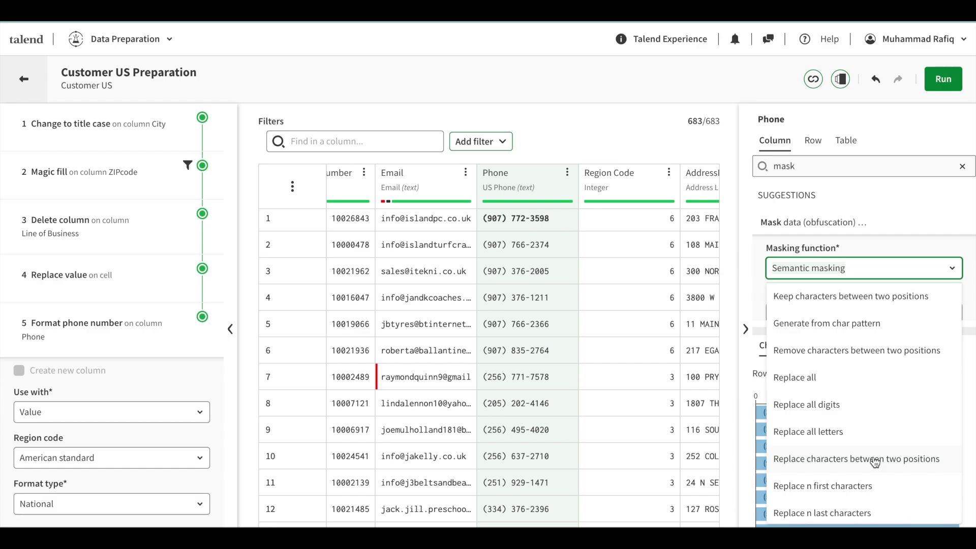
scroll(872, 465, "down", 2)
scroll(855, 489, "down", 1)
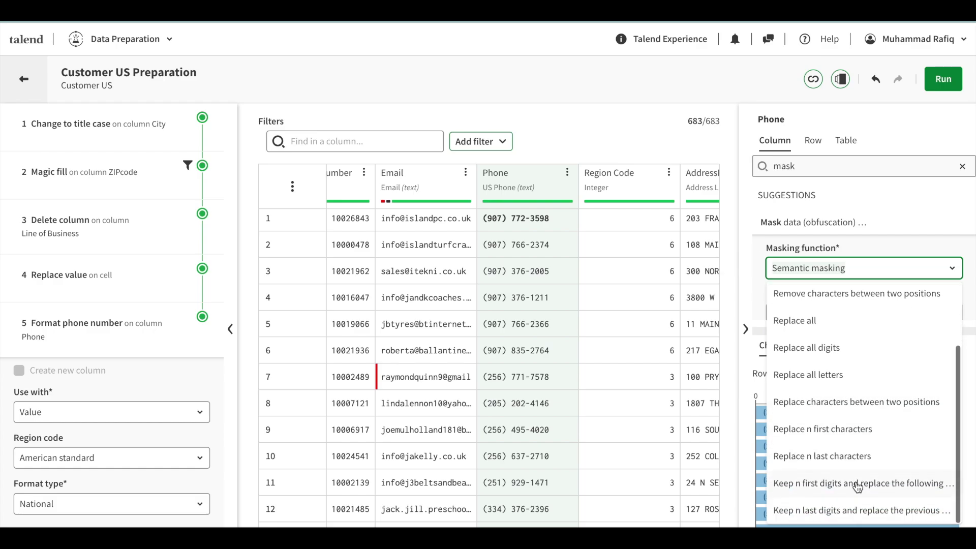
left_click(856, 483)
Set the number of digits to keep to 5, preview the Random masking and apply it to the Phone column.
scroll(859, 264, "down", 2)
left_click(796, 244)
key("BackSpace")
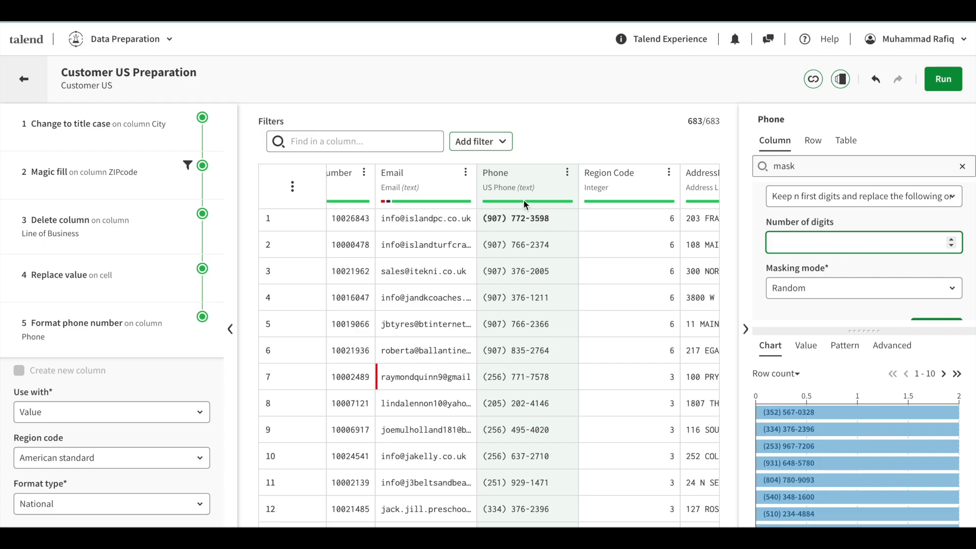
type("5")
scroll(862, 229, "down", 1)
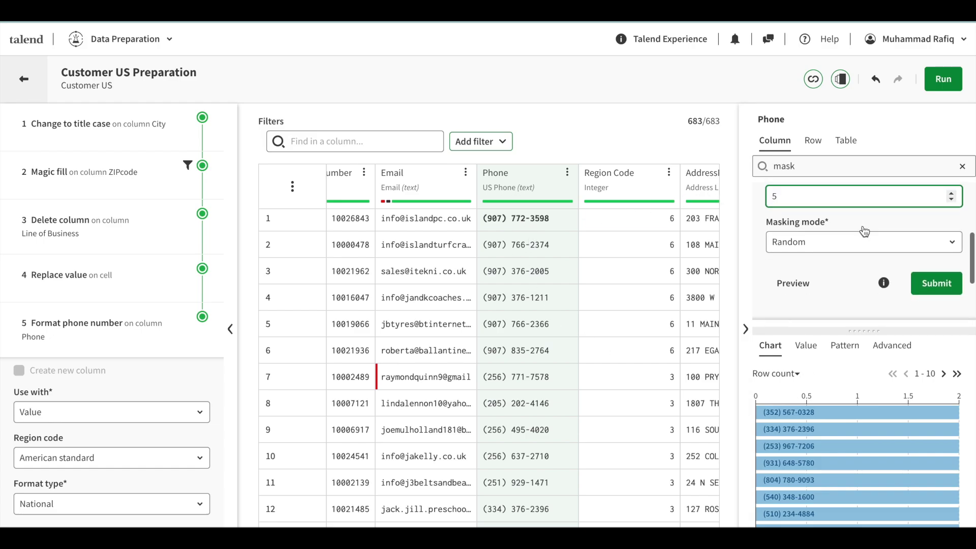
left_click(800, 283)
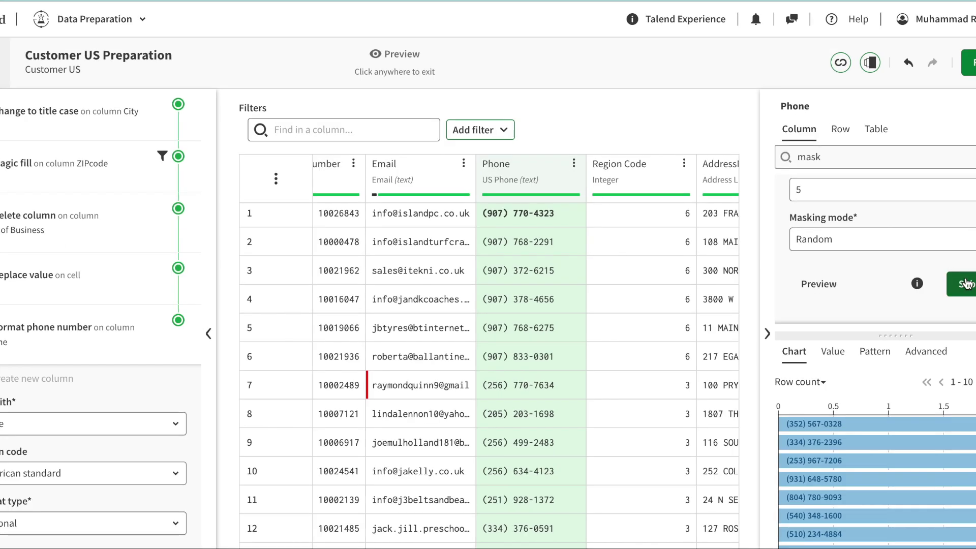
left_click(966, 283)
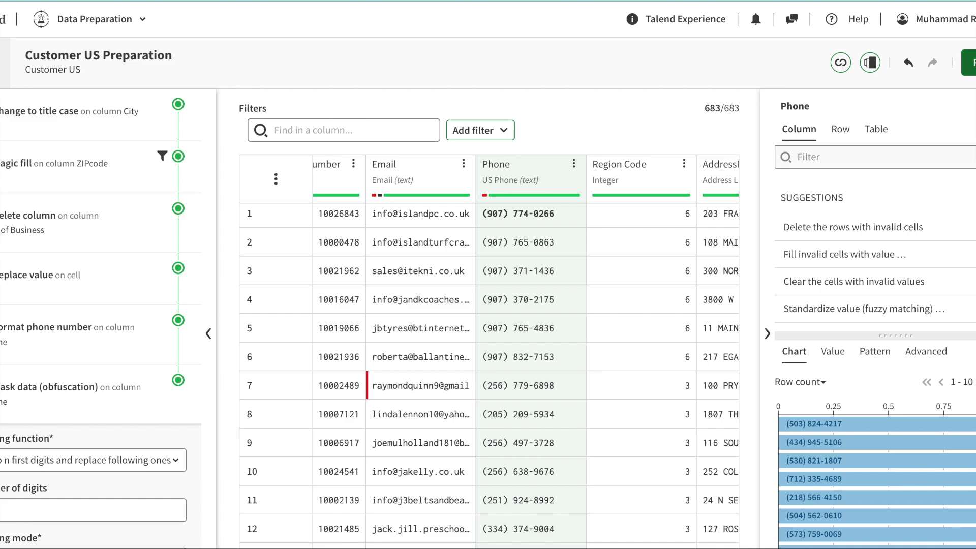
Start running the preparation with New dataset as the output destination.
left_click(968, 62)
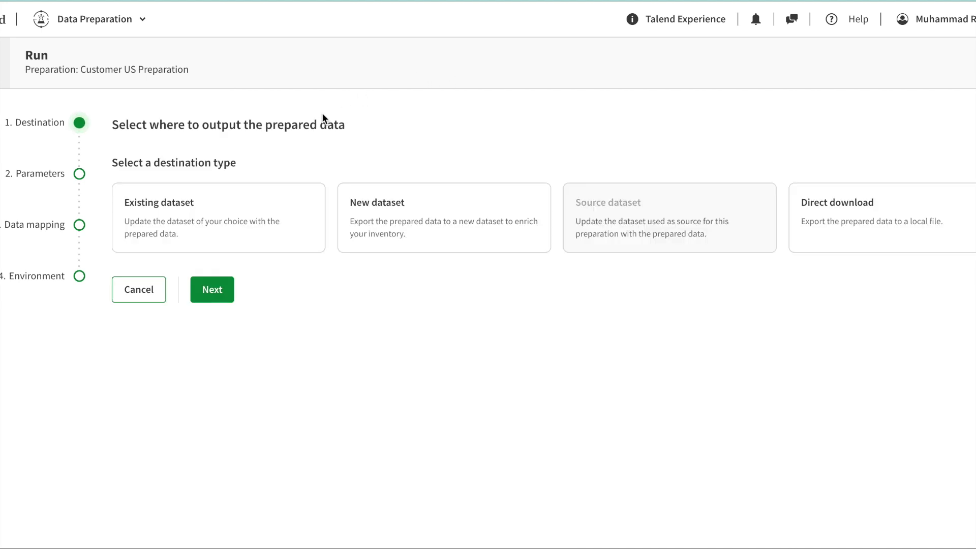
left_click(378, 212)
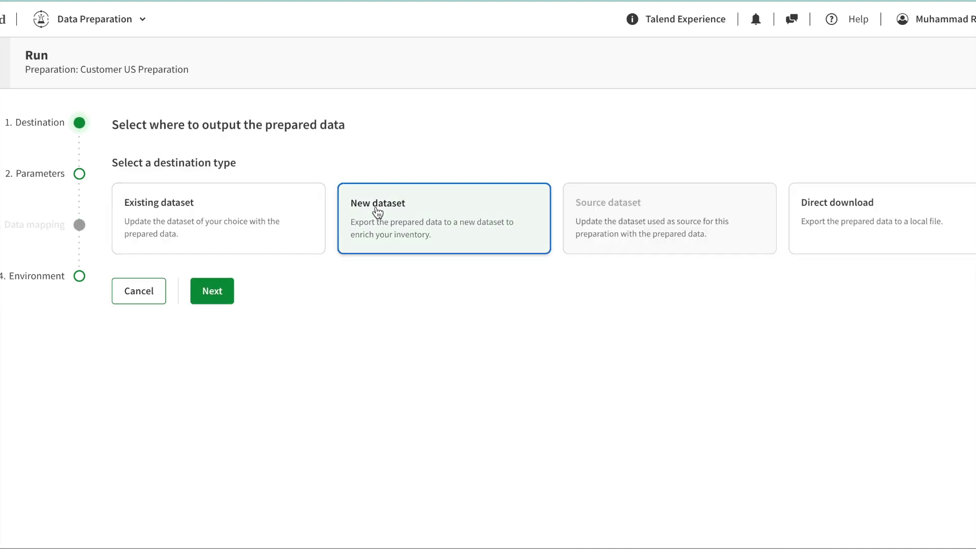
left_click(224, 293)
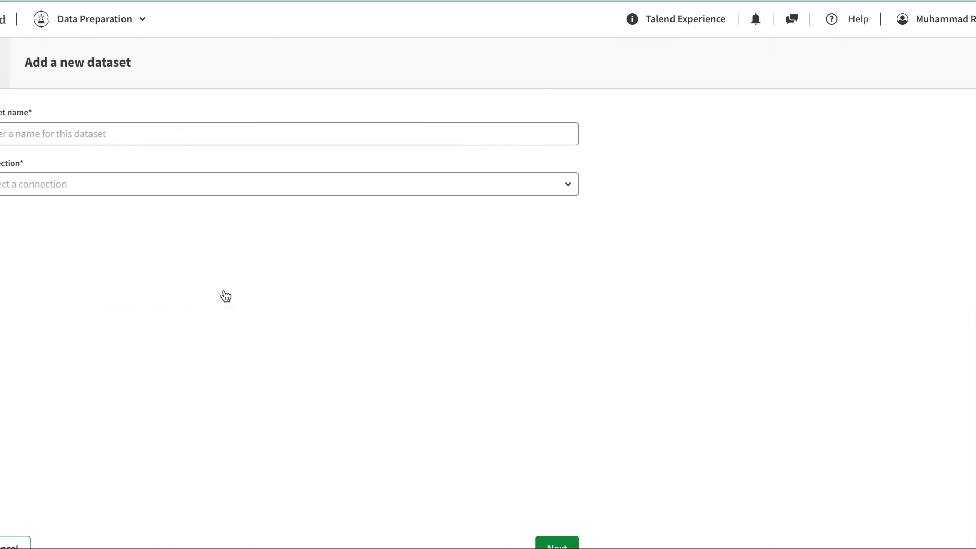
Set the new dataset's connection to Local Connection and name the dataset Customer US Cleaned.
left_click(560, 185)
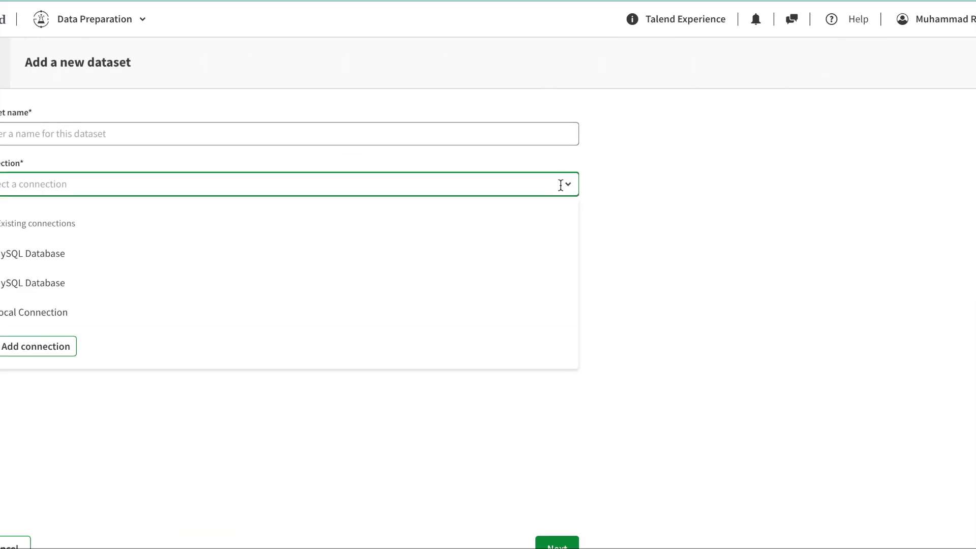
left_click(72, 314)
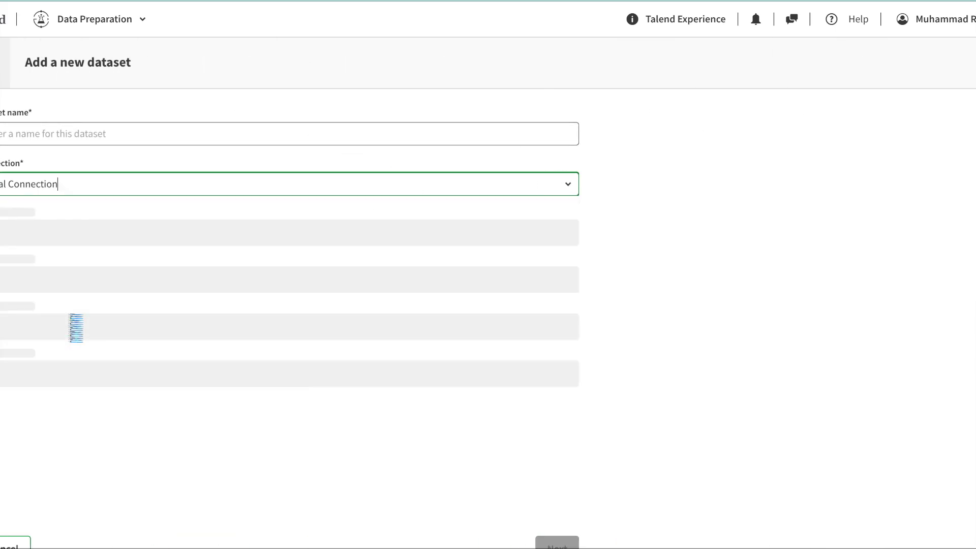
left_click(127, 138)
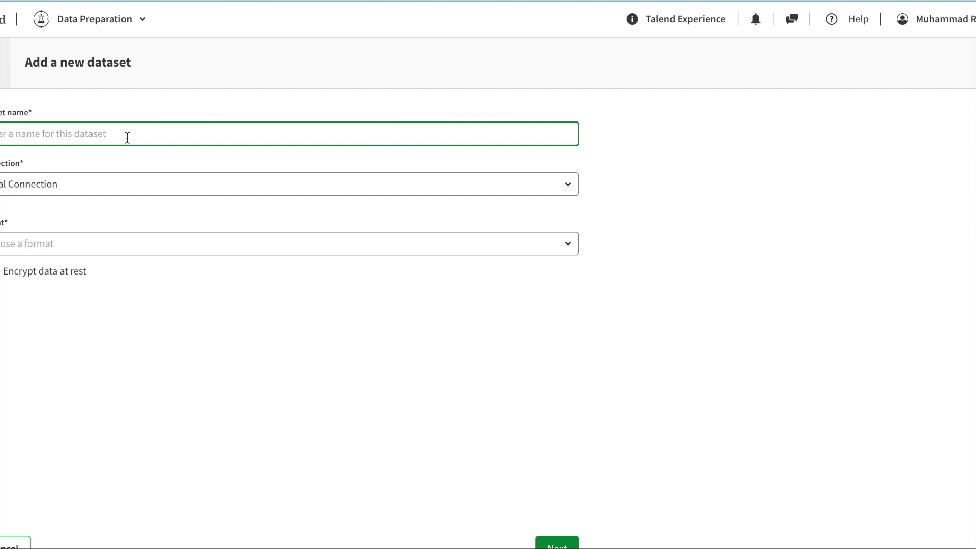
type("Customer")
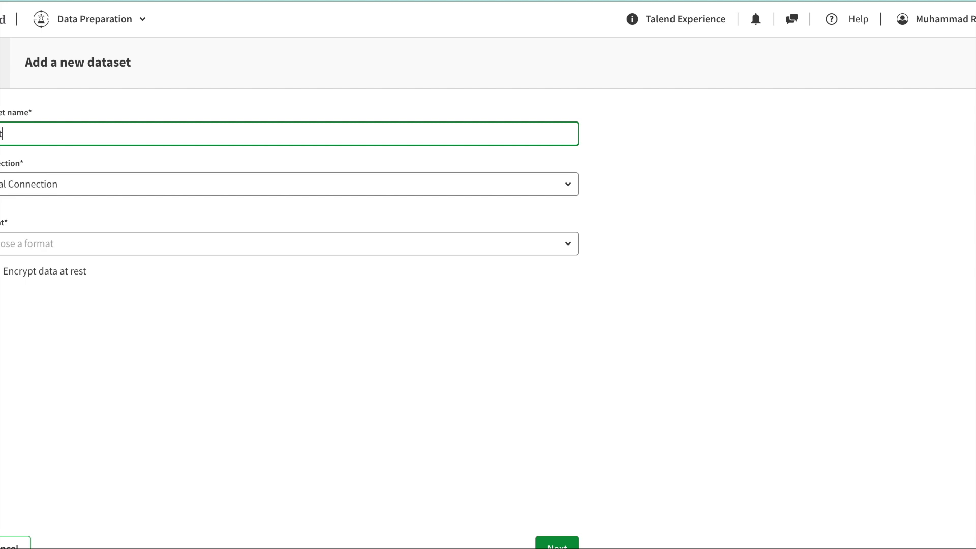
type(" US Cleaned")
Set the new dataset's format to Excel, enable its header, and enter CustomerUS as the sheet name.
left_click(103, 243)
left_click(2, 303)
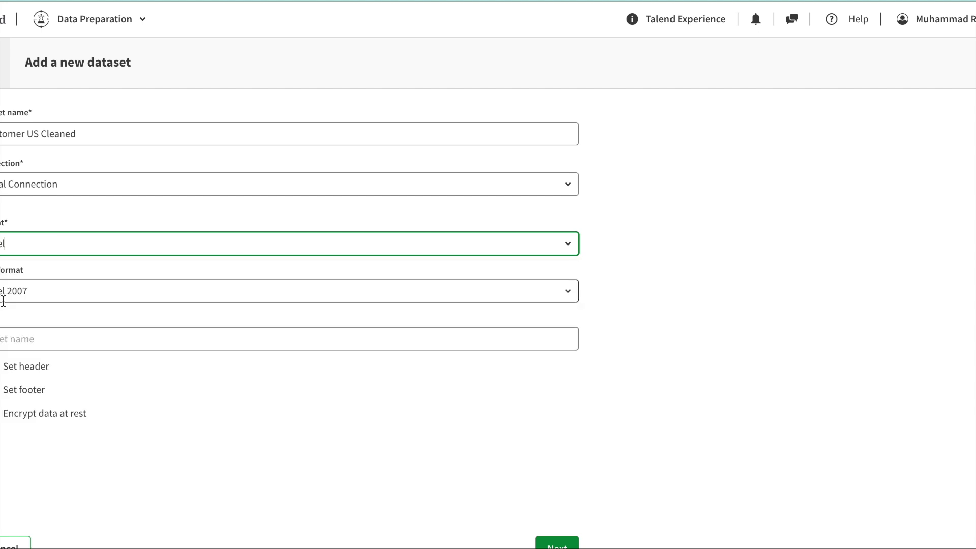
left_click(2, 366)
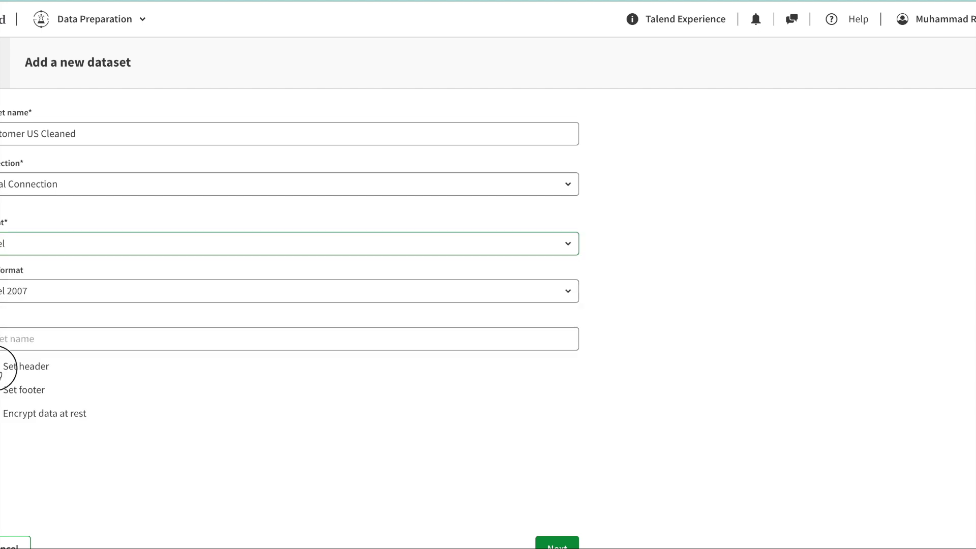
left_click(5, 339)
type("Customer")
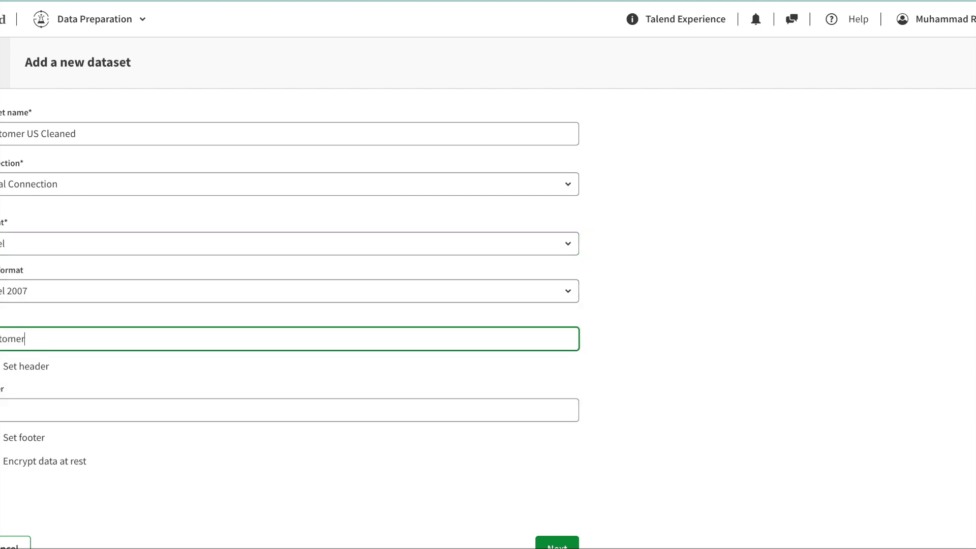
left_click(122, 382)
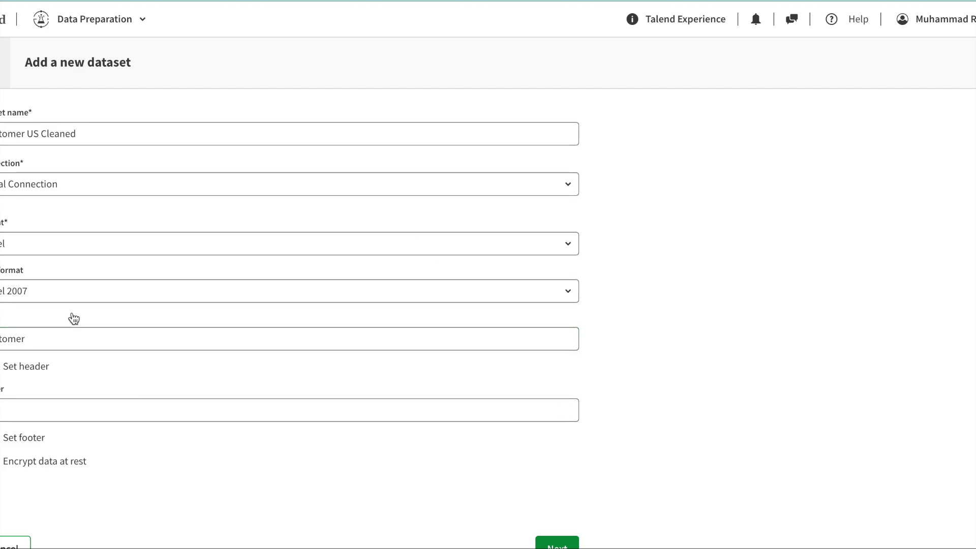
left_click(45, 339)
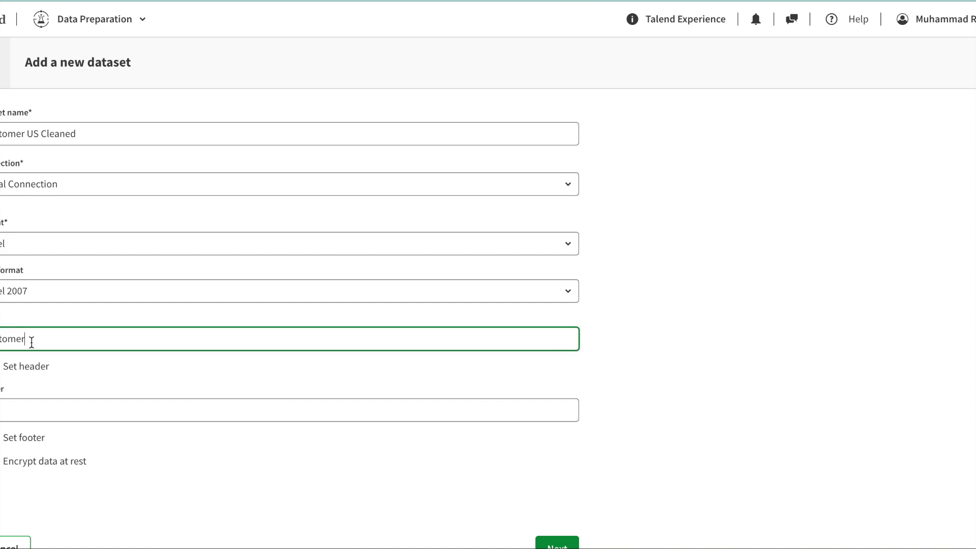
type("US")
Accept the new dataset, keep the Overwrite parameter on, and run the preparation with the Standard run profile.
left_click(559, 544)
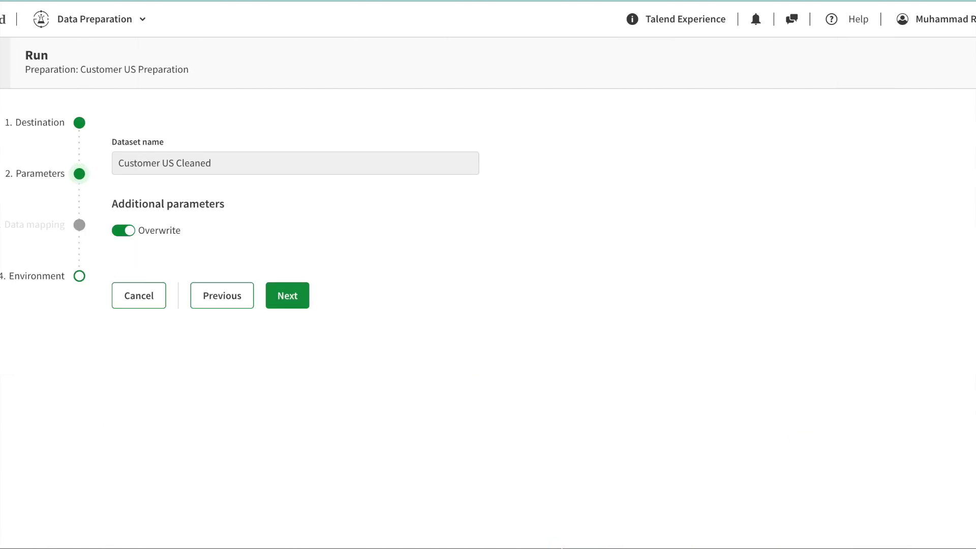
left_click(292, 302)
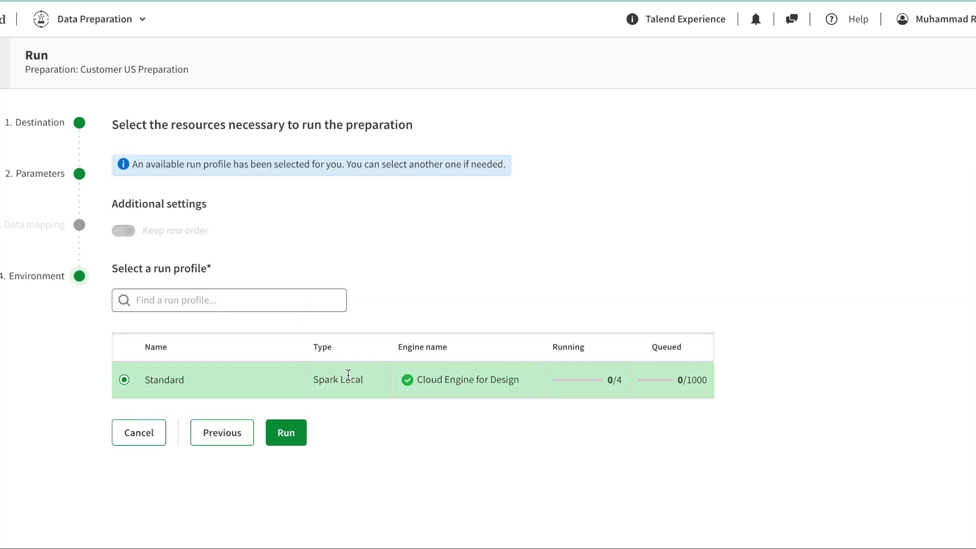
left_click(288, 432)
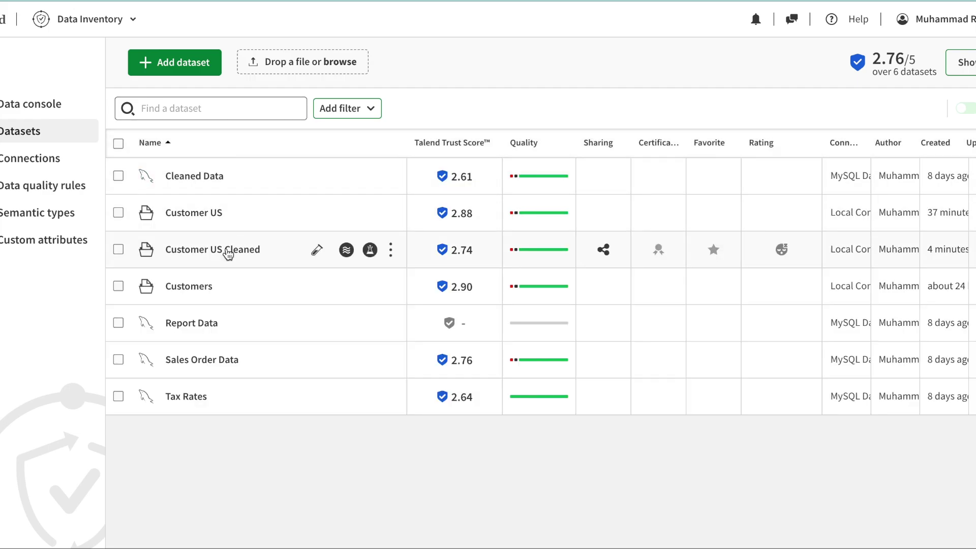
Open the Customer US Cleaned dataset in Data Inventory and examine its trust score, data quality, schema and details overview.
left_click(227, 253)
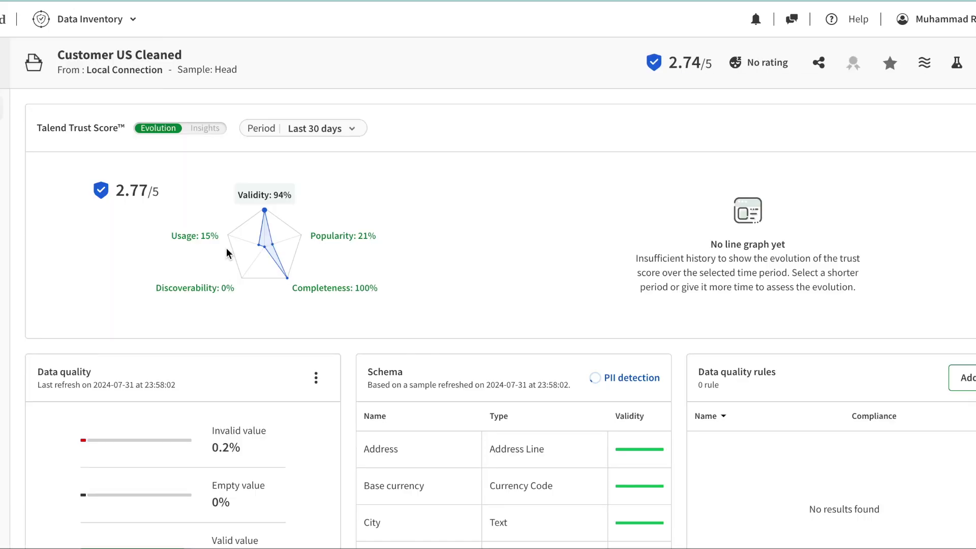
scroll(331, 265, "down", 8)
scroll(331, 265, "up", 3)
scroll(331, 266, "up", 5)
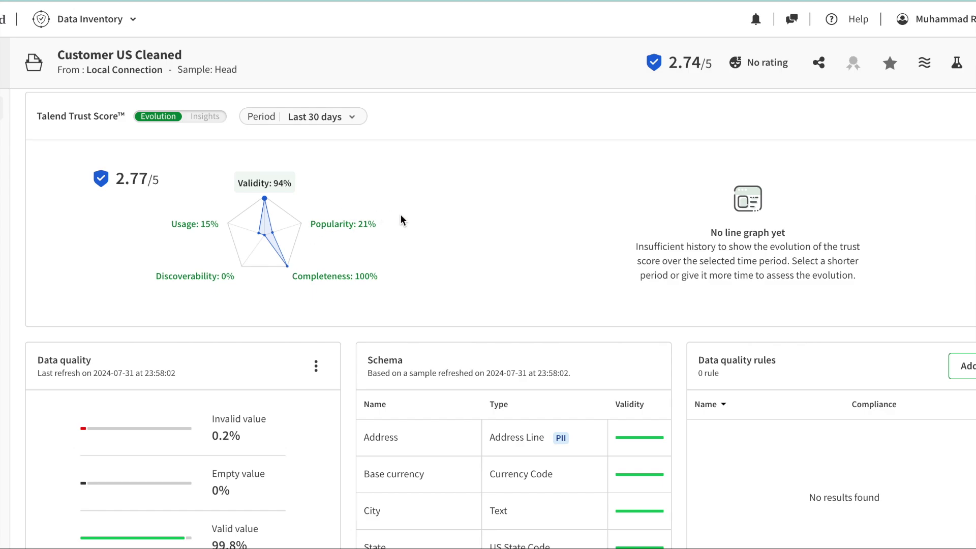
scroll(401, 220, "down", 5)
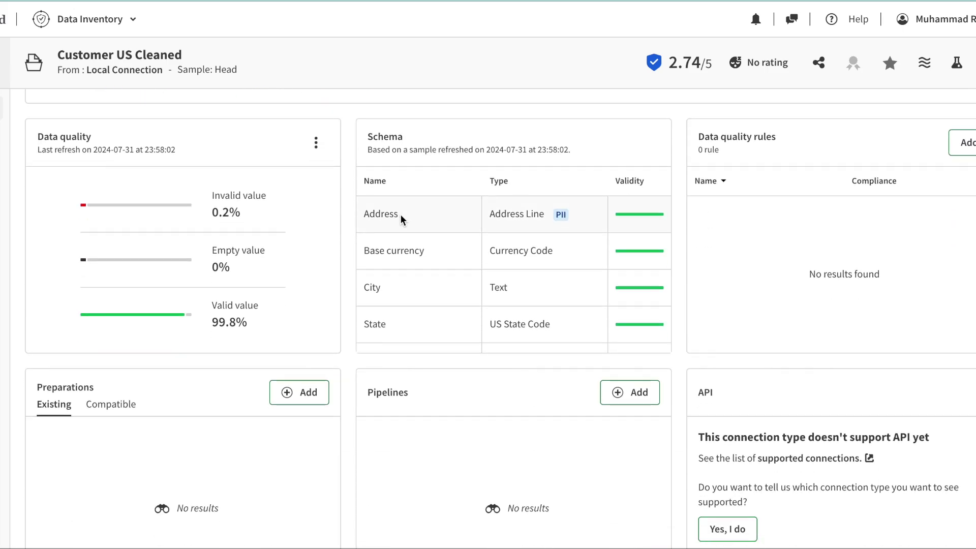
scroll(714, 336, "down", 6)
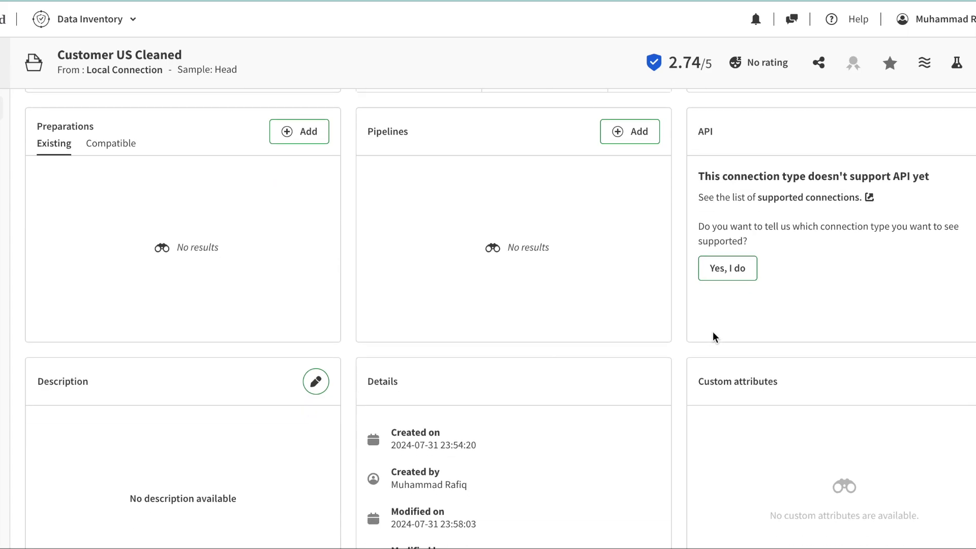
scroll(714, 337, "up", 2)
scroll(714, 337, "up", 9)
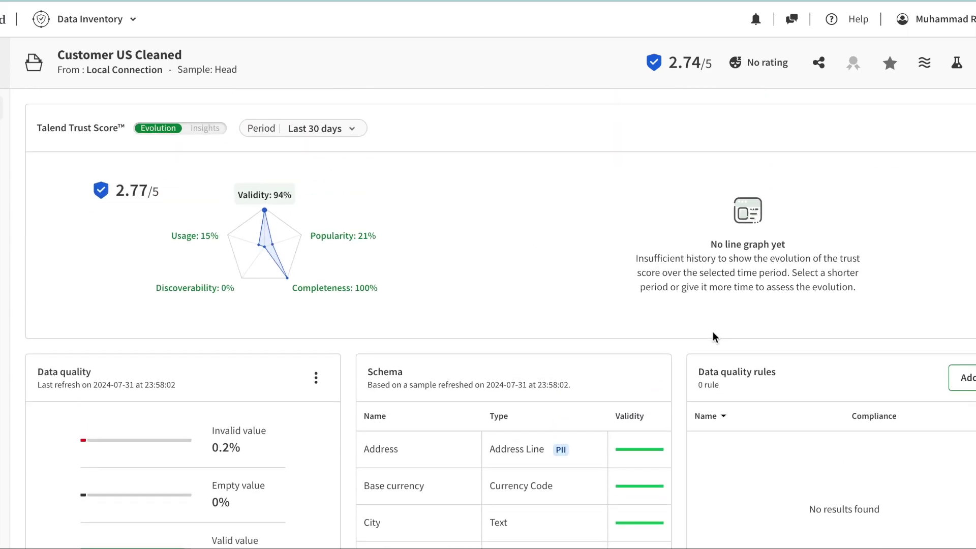